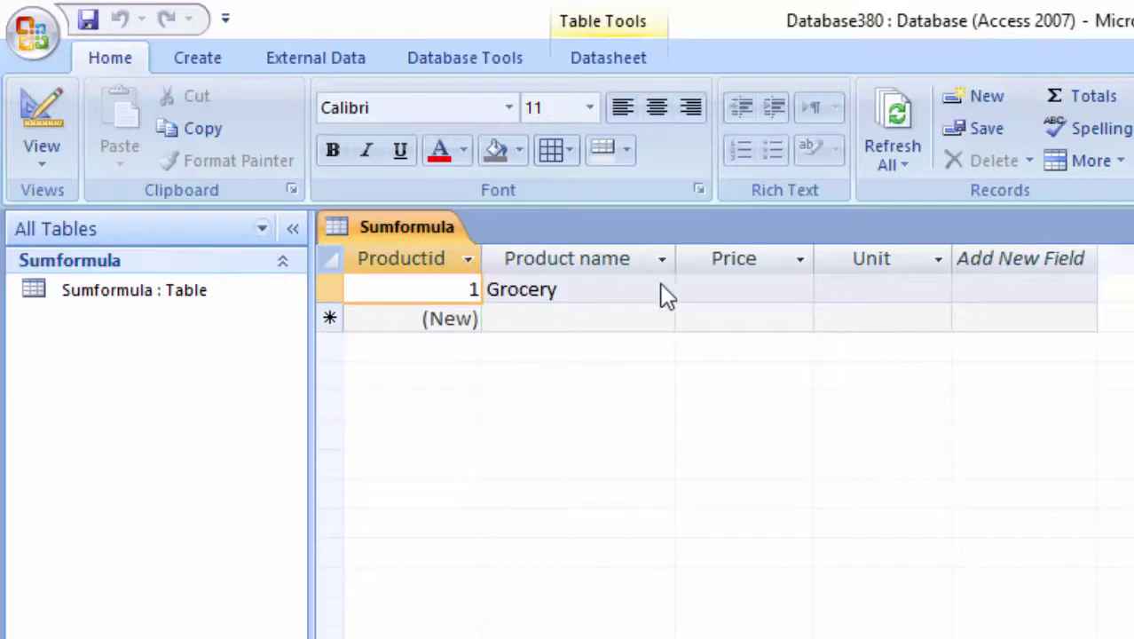
Replace the Grocery record with Soyabean oil, price 80, 6 units
{"action": "double_click", "coordinate": [605, 284]}
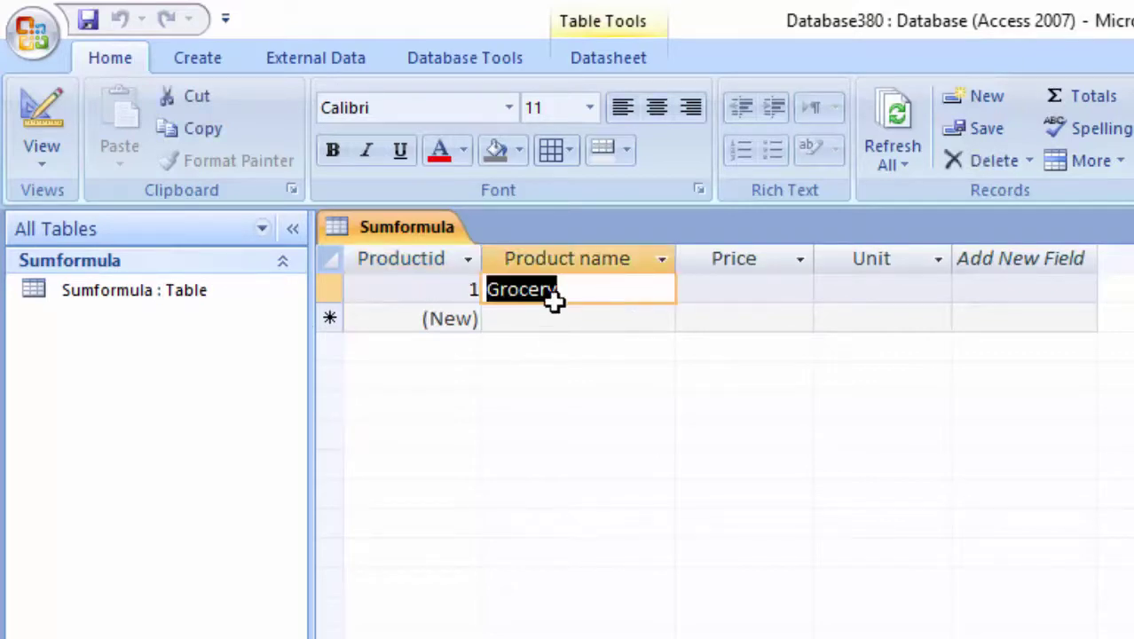
{"action": "key", "text": "BackSpace"}
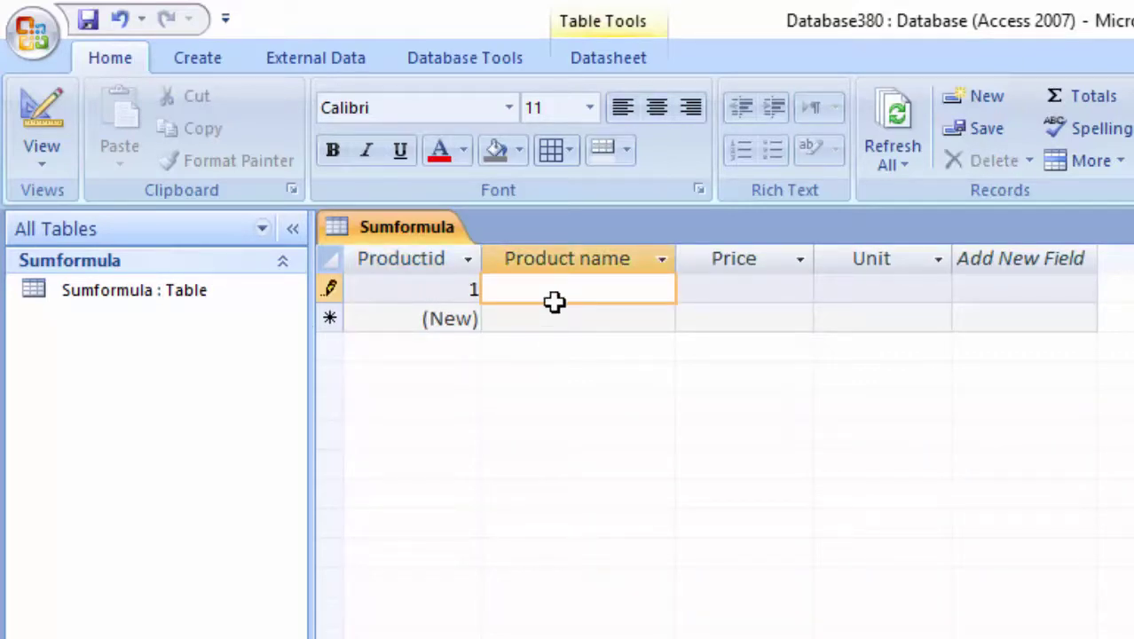
{"action": "type", "text": "S"}
{"action": "type", "text": "oyabean oil"}
{"action": "key", "text": "Tab"}
{"action": "type", "text": "80"}
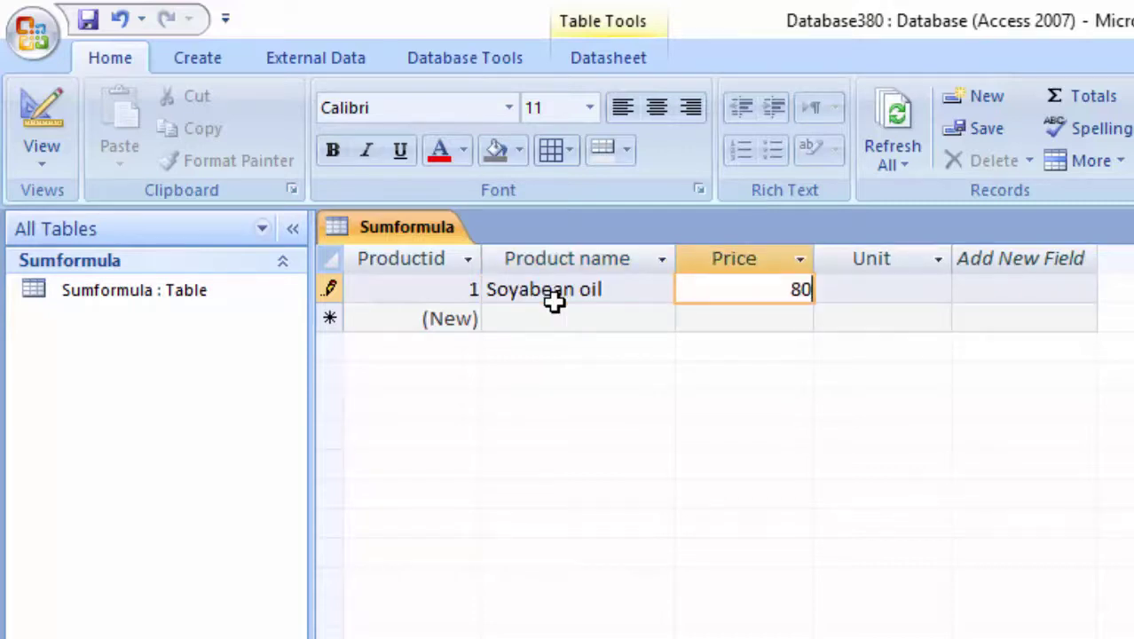
{"action": "key", "text": "Tab"}
{"action": "type", "text": "6"}
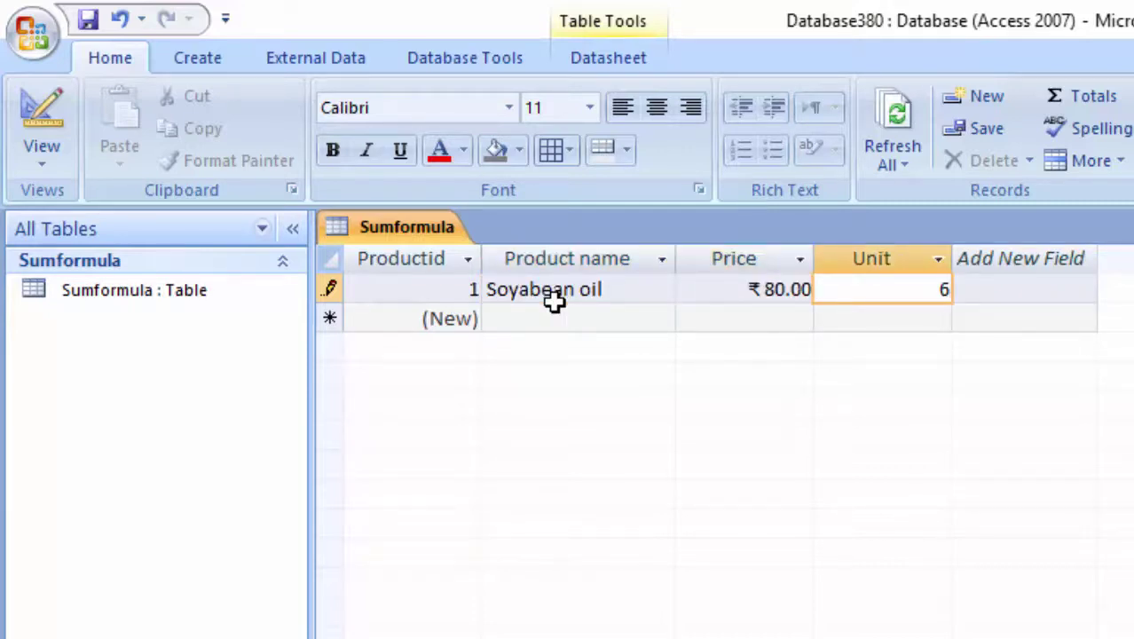
{"action": "key", "text": "Tab"}
{"action": "key", "text": "Tab"}
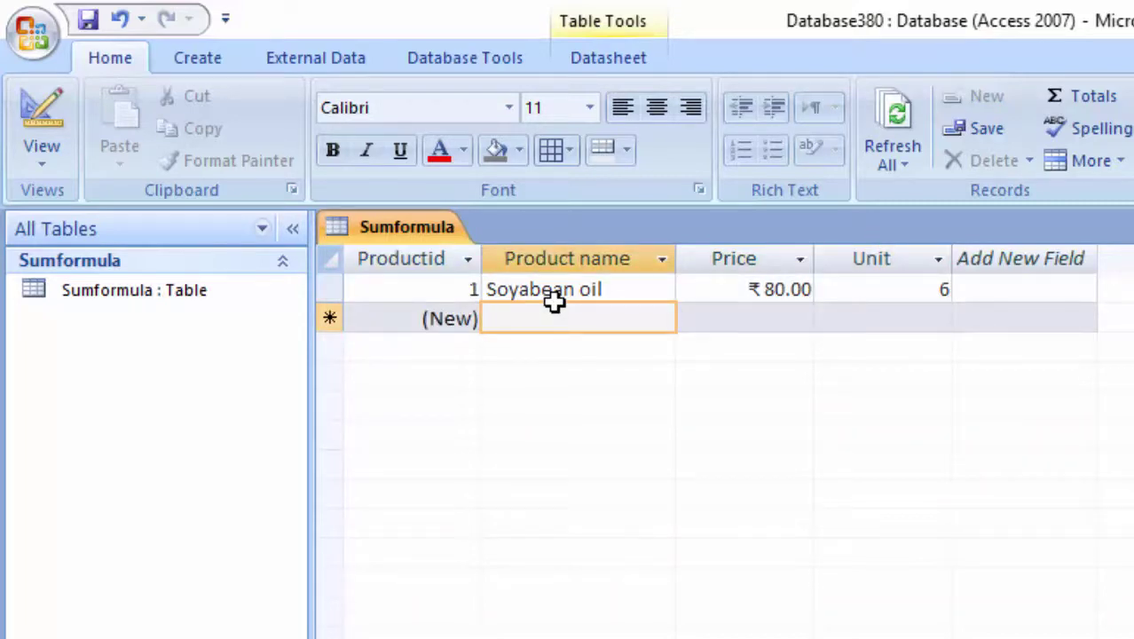
Add a new record for Dabur Honey with price 95 and 7 units
{"action": "type", "text": "Da"}
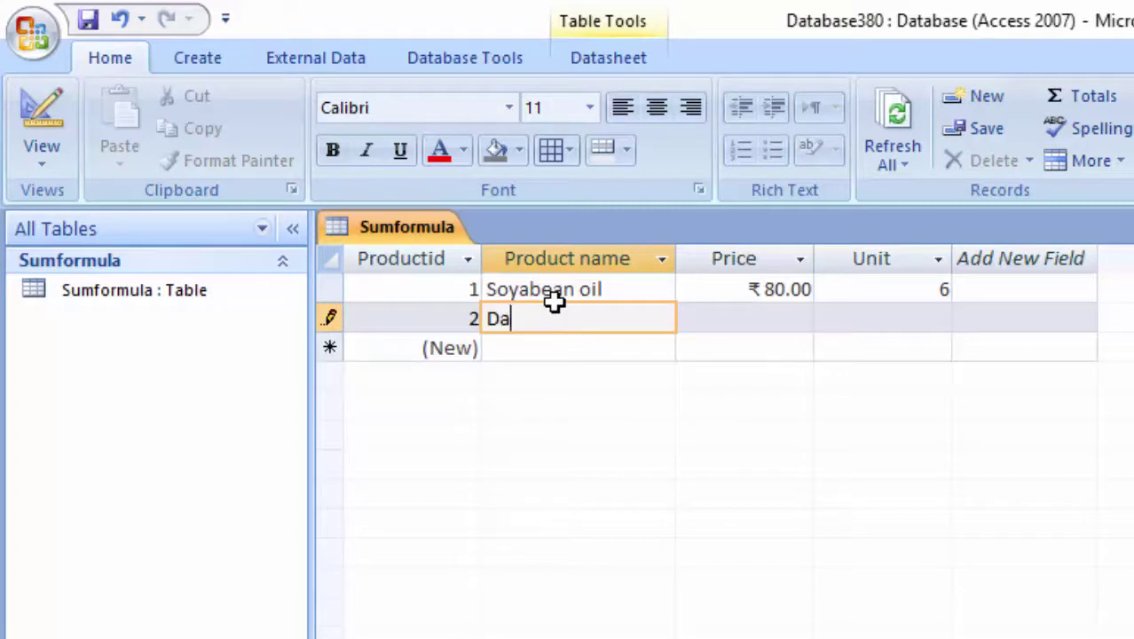
{"action": "type", "text": "bur "}
{"action": "type", "text": "Ho"}
{"action": "type", "text": "ney"}
{"action": "key", "text": "Tab"}
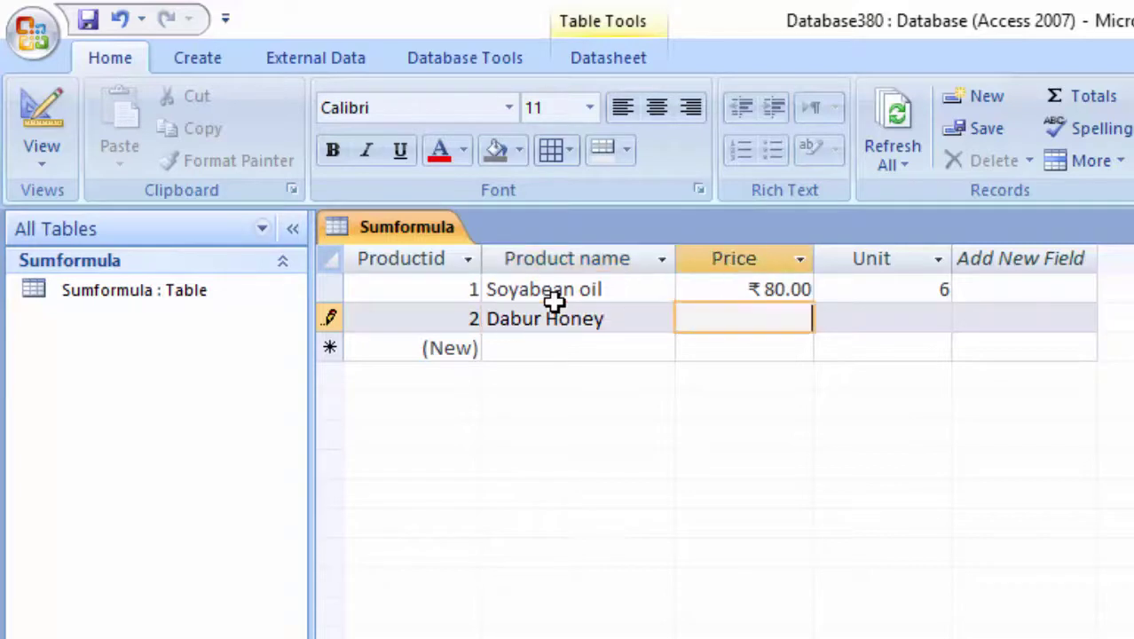
{"action": "type", "text": "9"}
{"action": "type", "text": "5"}
{"action": "key", "text": "Tab"}
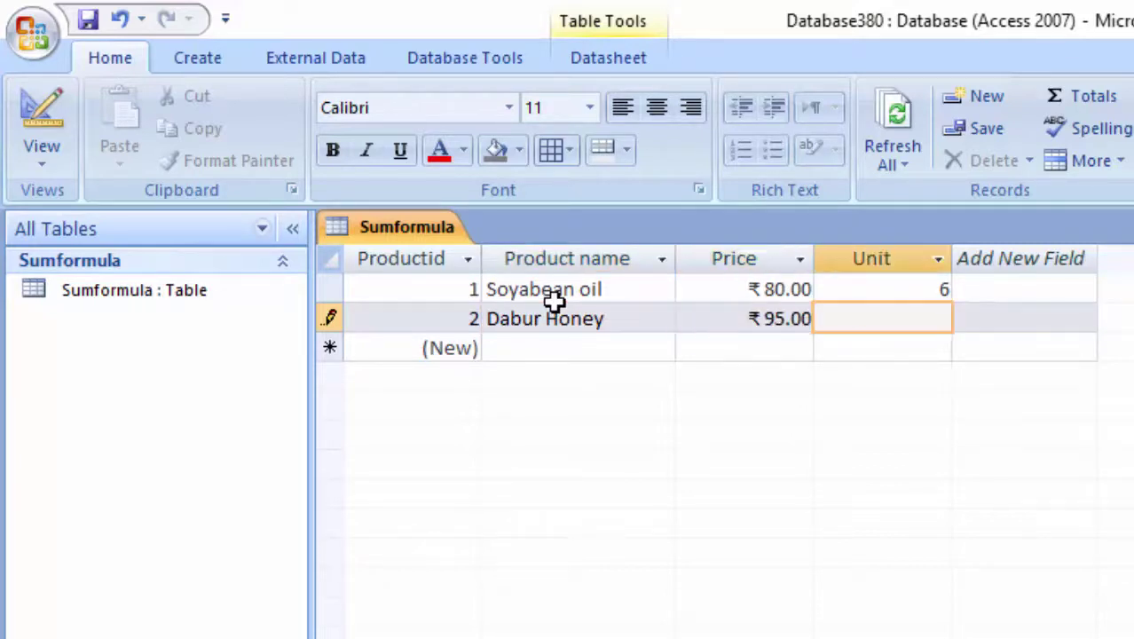
{"action": "type", "text": "7"}
{"action": "key", "text": "Tab"}
{"action": "key", "text": "Tab"}
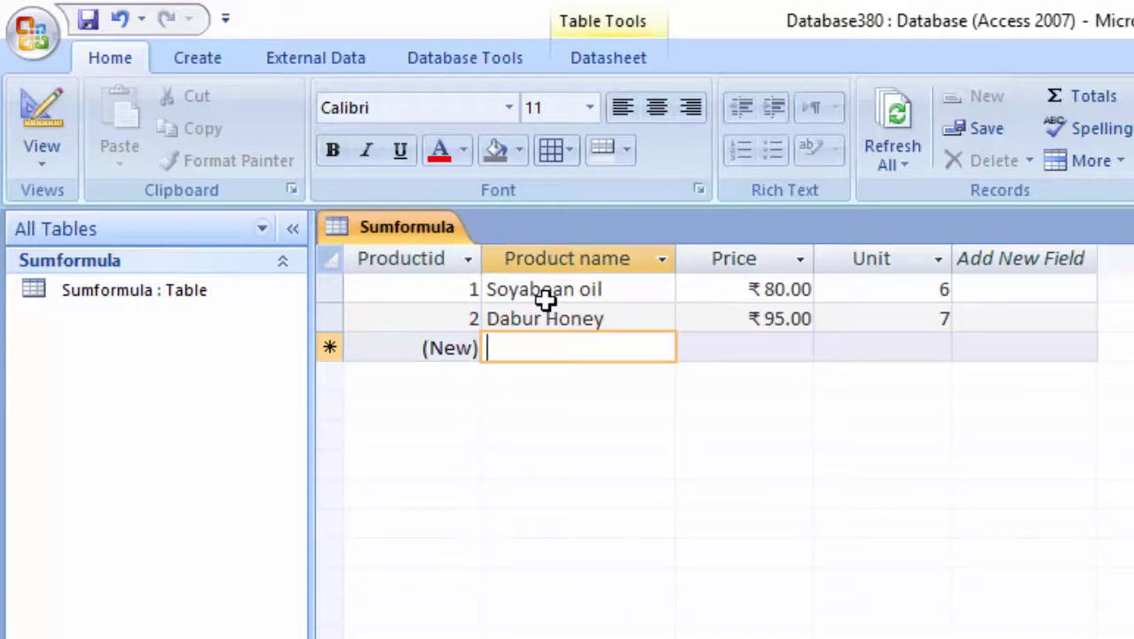
Add a Soap record priced 30 with 5 units
{"action": "type", "text": "So"}
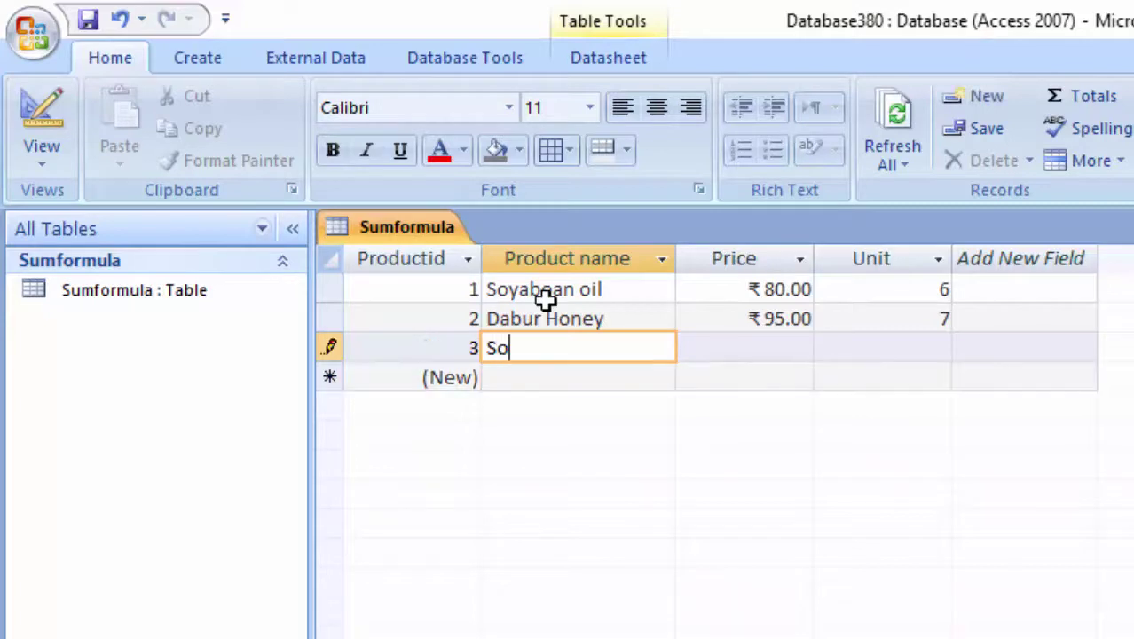
{"action": "type", "text": "ap"}
{"action": "key", "text": "Tab"}
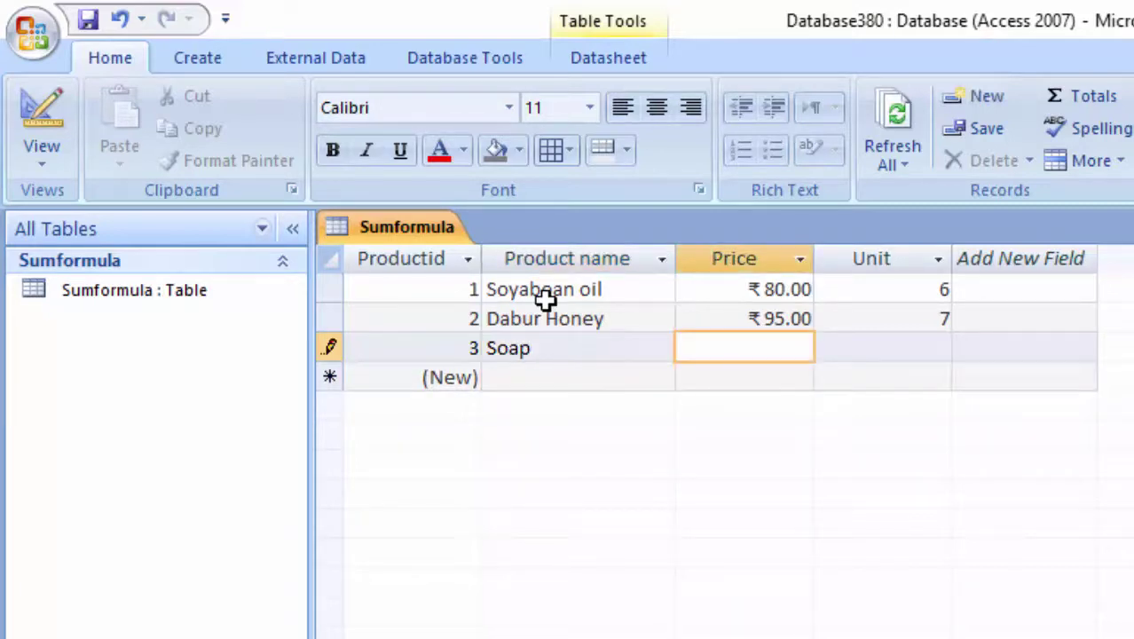
{"action": "type", "text": "3"}
{"action": "type", "text": "0"}
{"action": "key", "text": "Tab"}
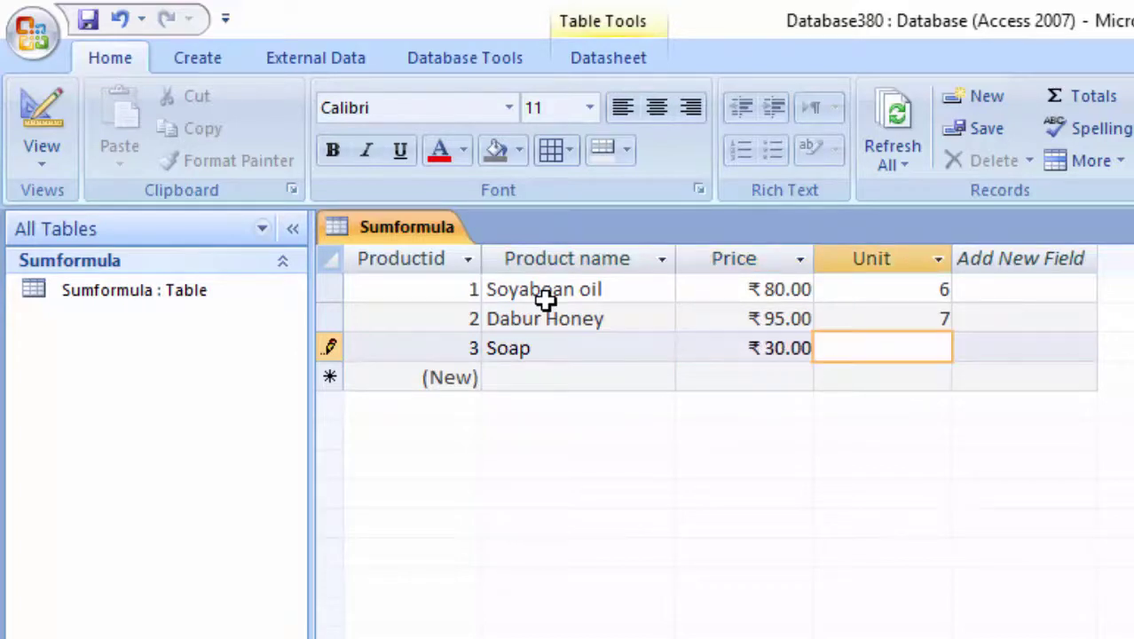
{"action": "type", "text": "5"}
{"action": "key", "text": "Tab"}
{"action": "key", "text": "Tab"}
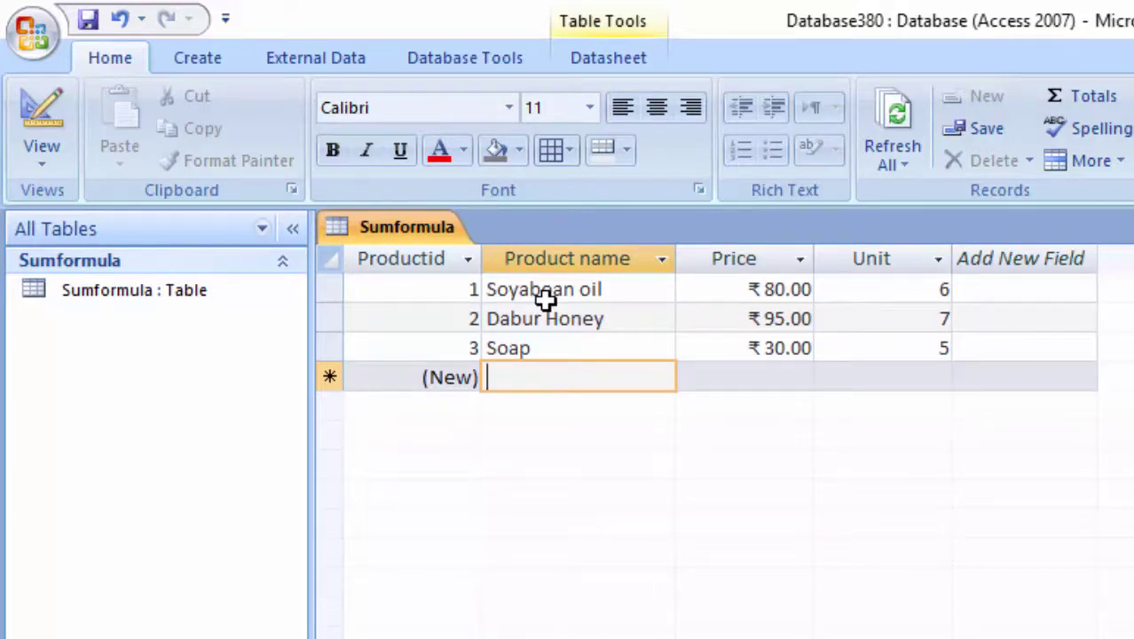
Add a Ground nut record priced 80 with 5 units
{"action": "type", "text": "Groun"}
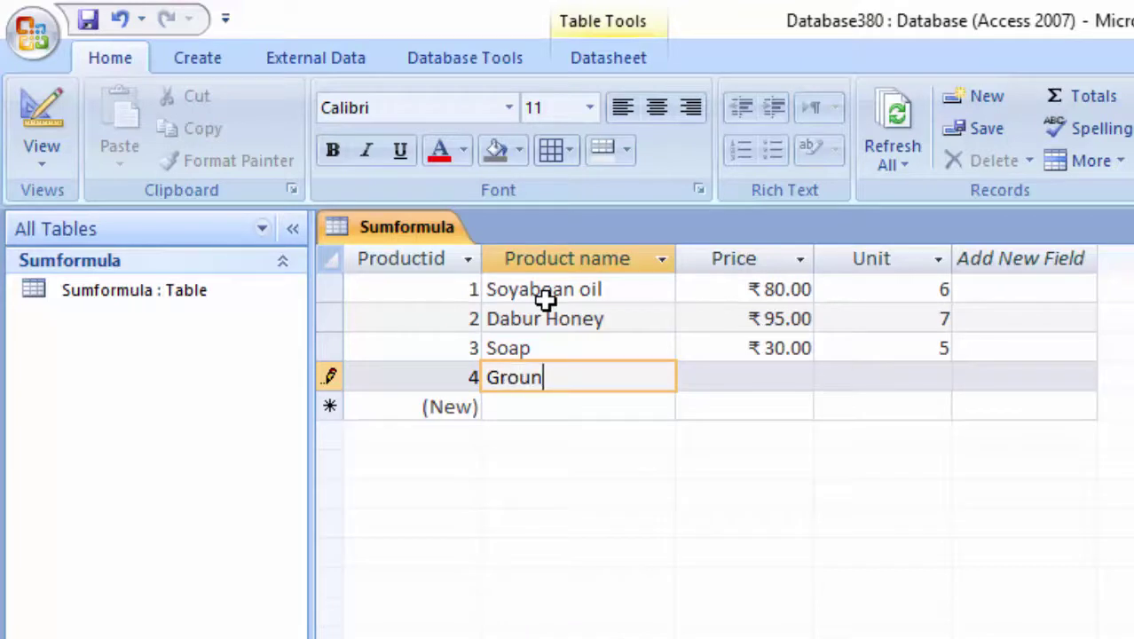
{"action": "type", "text": "d nut"}
{"action": "key", "text": "Tab"}
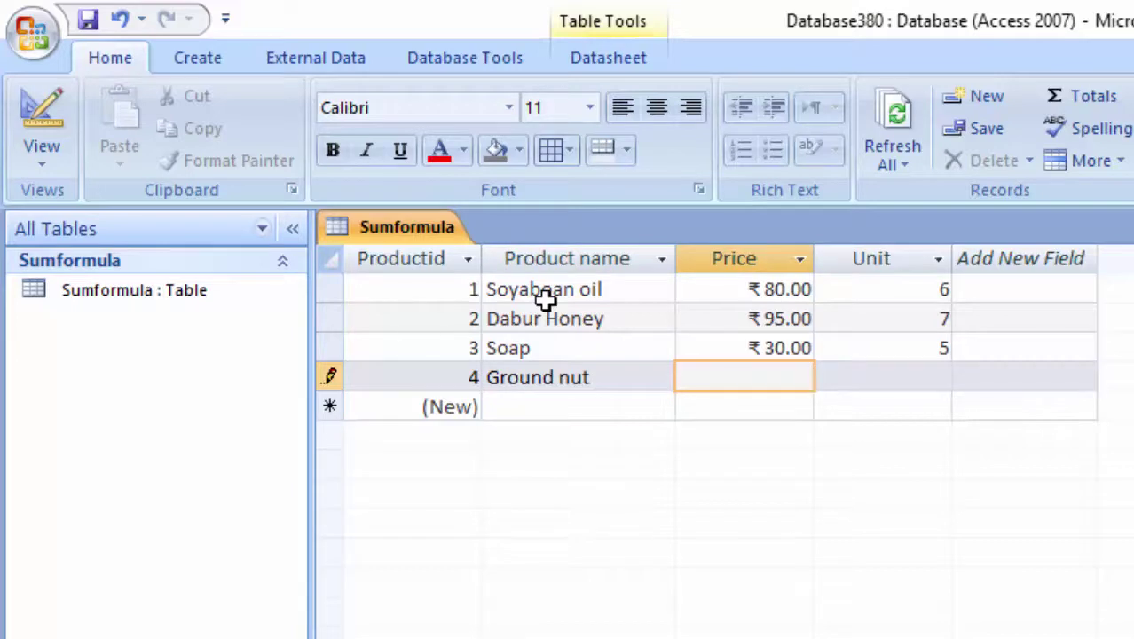
{"action": "type", "text": "80"}
{"action": "key", "text": "Tab"}
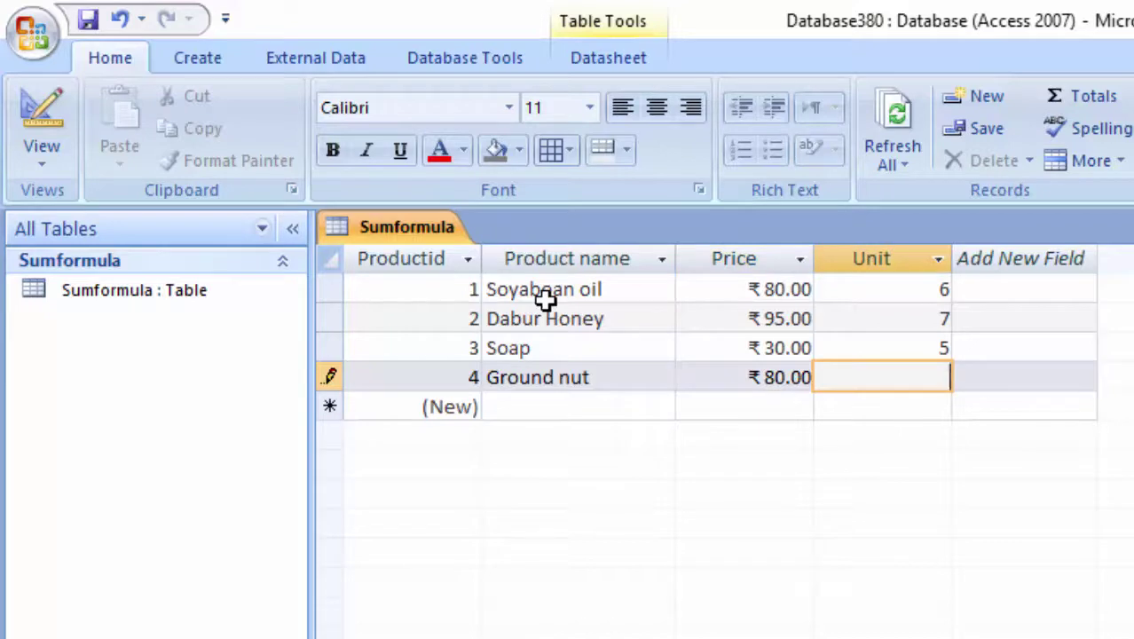
{"action": "type", "text": "5"}
{"action": "key", "text": "Tab"}
{"action": "key", "text": "Tab"}
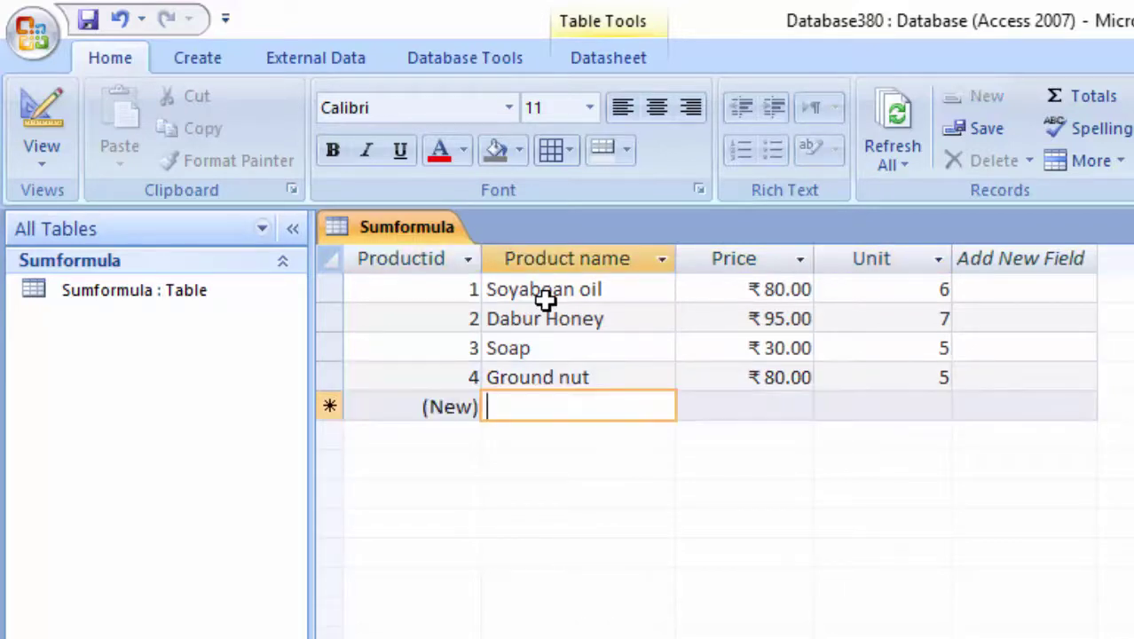
Enter a Chest nut record with price 1200 and move to its Unit field
{"action": "type", "text": "Ch"}
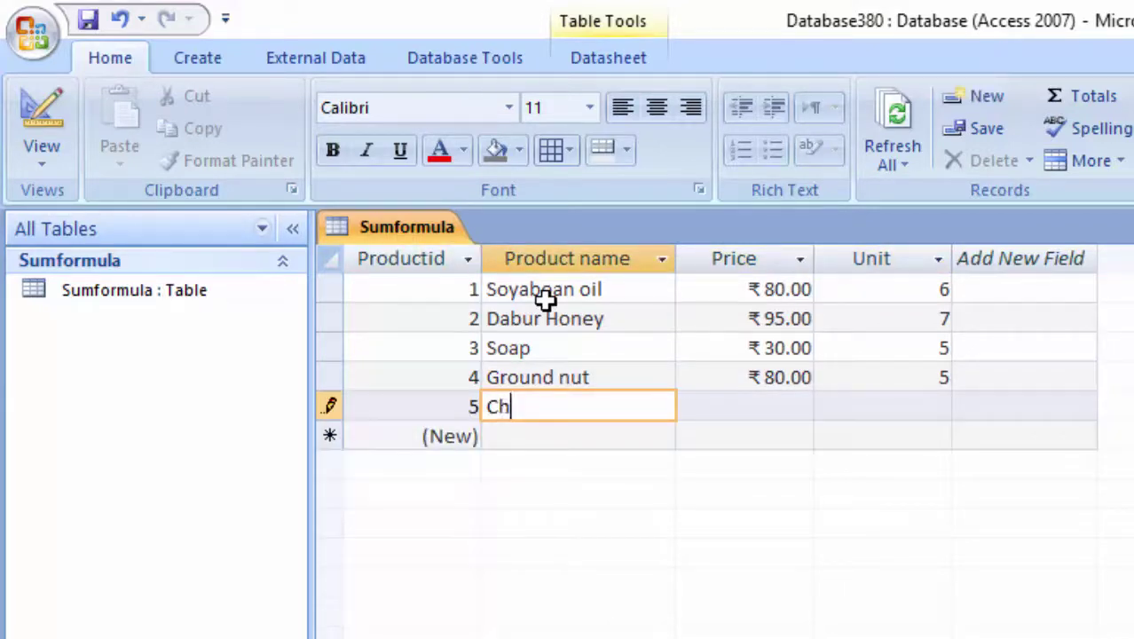
{"action": "type", "text": "est nu"}
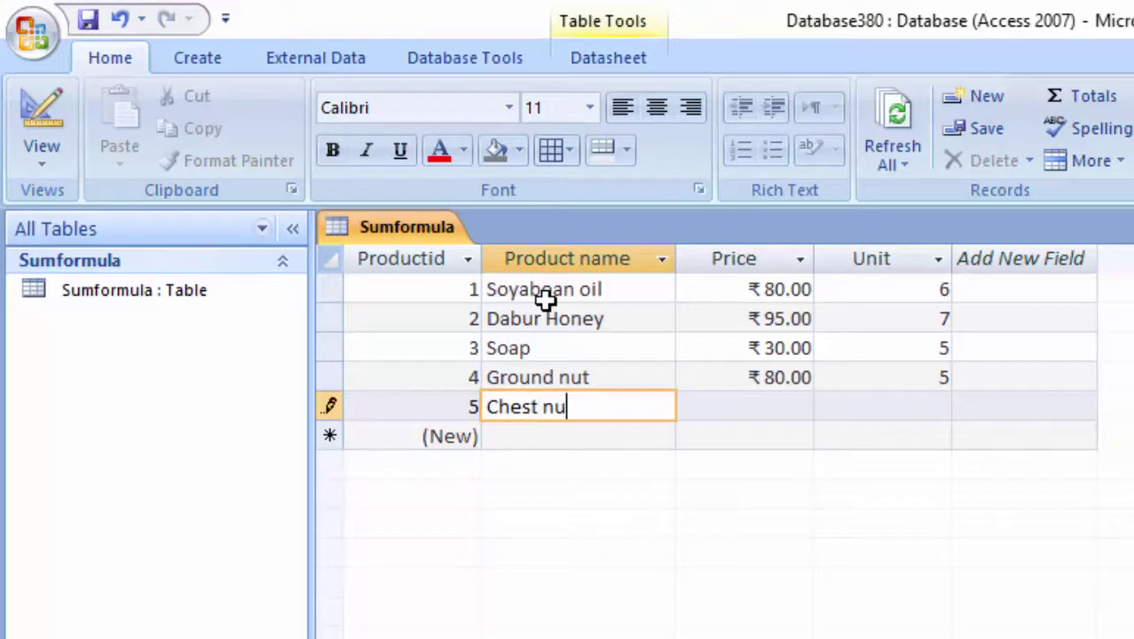
{"action": "type", "text": "t"}
{"action": "key", "text": "Tab"}
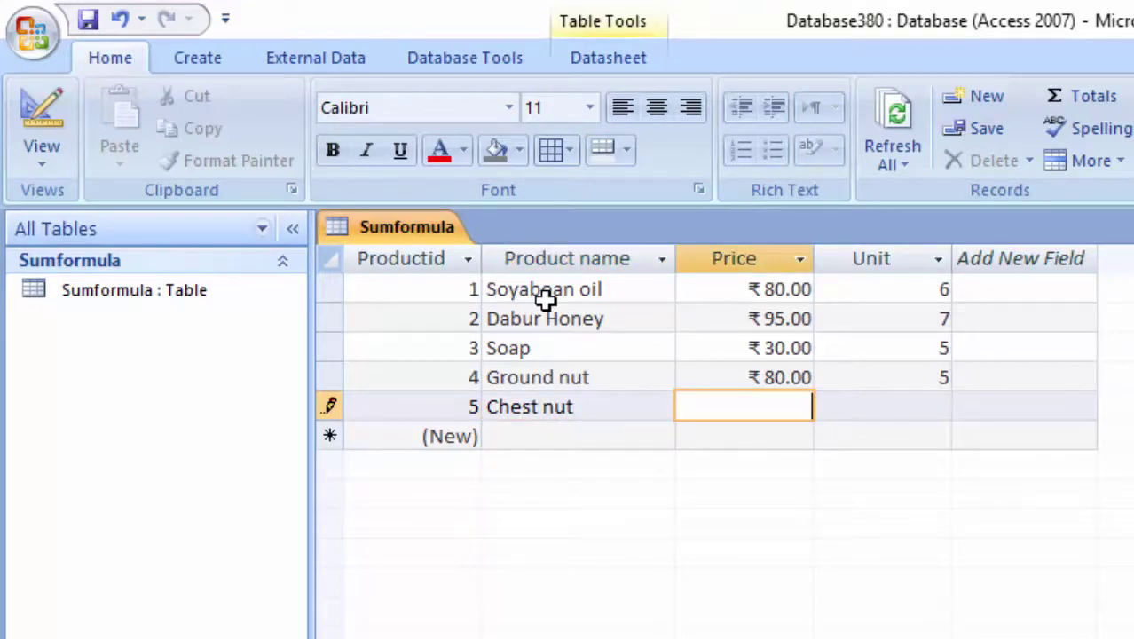
{"action": "type", "text": "1"}
{"action": "type", "text": "200"}
{"action": "key", "text": "Tab"}
{"action": "key", "text": "Tab"}
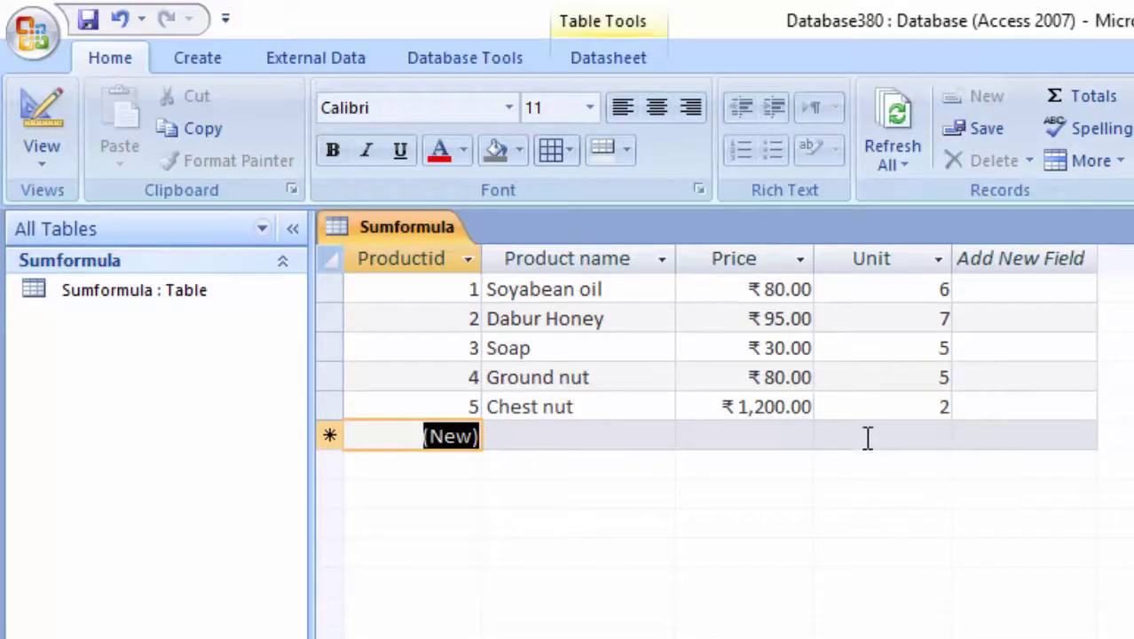
Create a form from the Sumformula table and switch it to Design View
{"action": "left_click", "coordinate": [195, 75]}
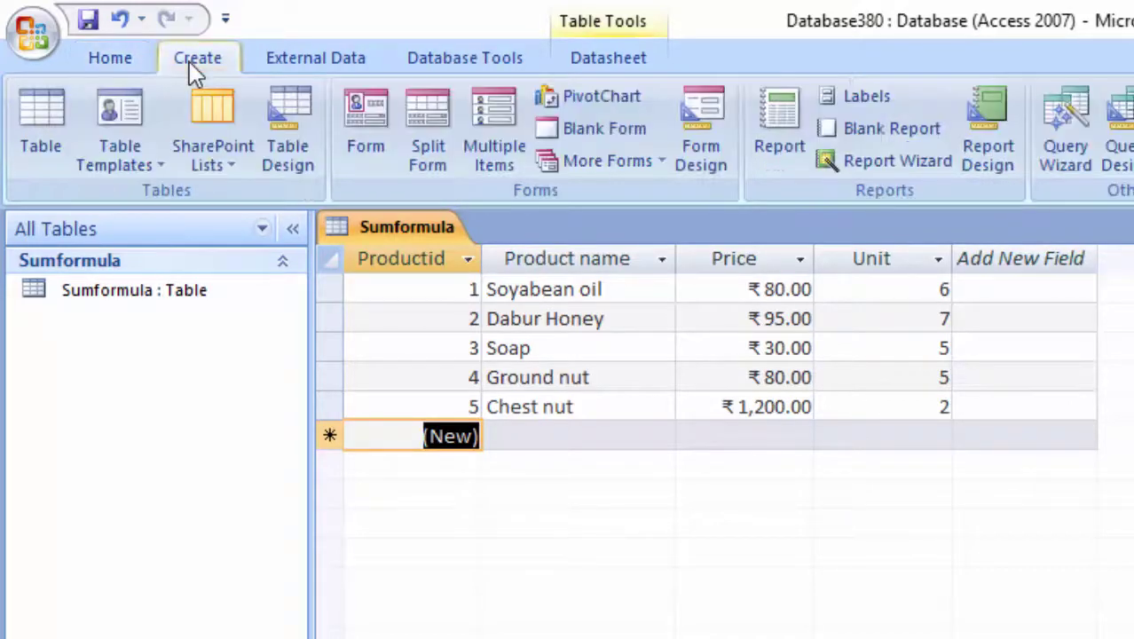
{"action": "left_click", "coordinate": [369, 116]}
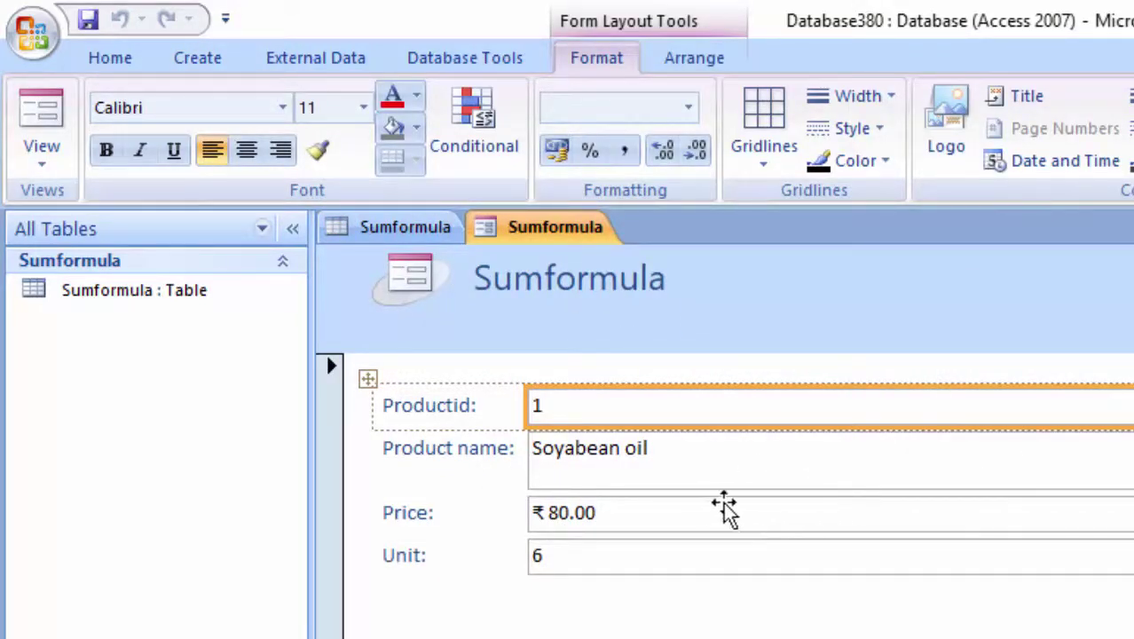
{"action": "left_click", "coordinate": [41, 161]}
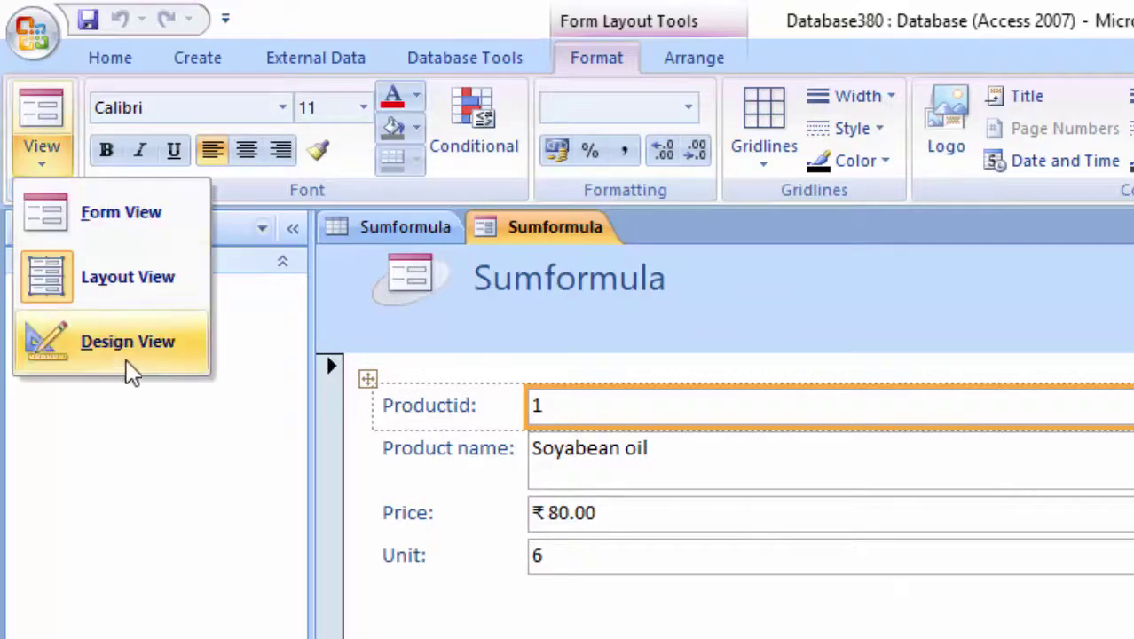
{"action": "left_click", "coordinate": [127, 364]}
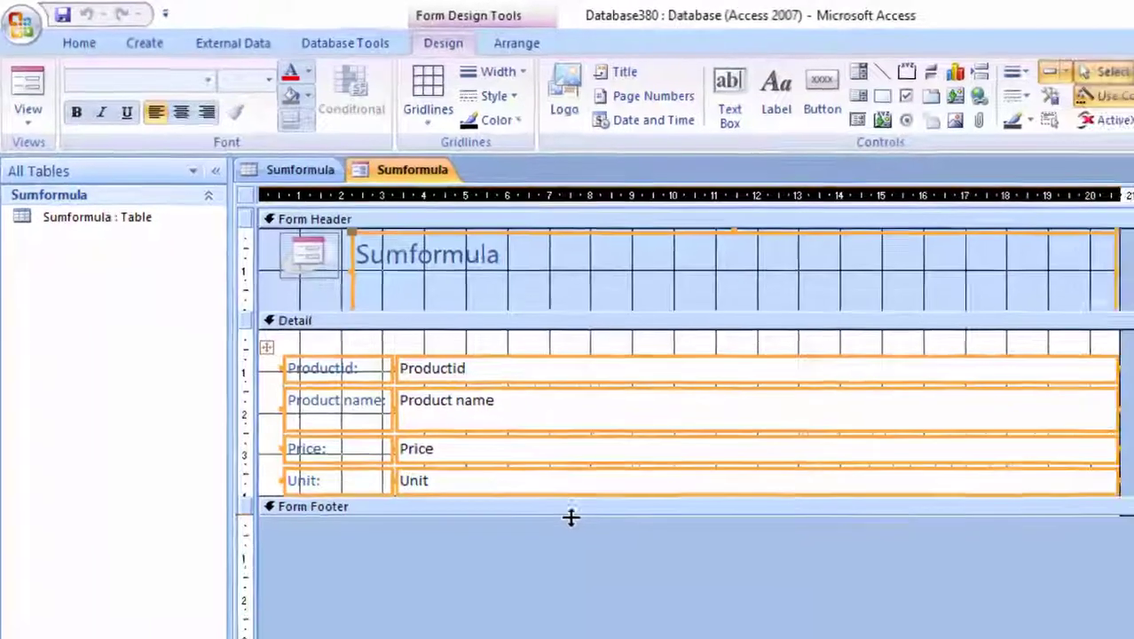
Show the Property Sheet and make the Form Footer section taller
{"action": "key", "text": "F4"}
{"action": "left_click_drag", "start_coordinate": [443, 437], "coordinate": [445, 505]}
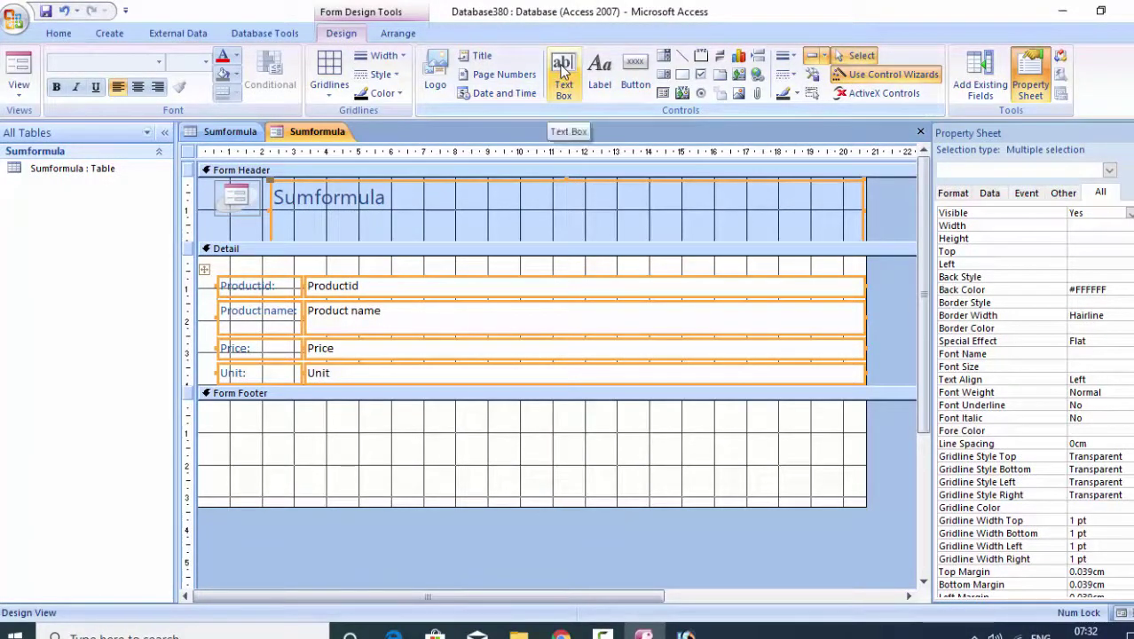
{"action": "left_click", "coordinate": [563, 70]}
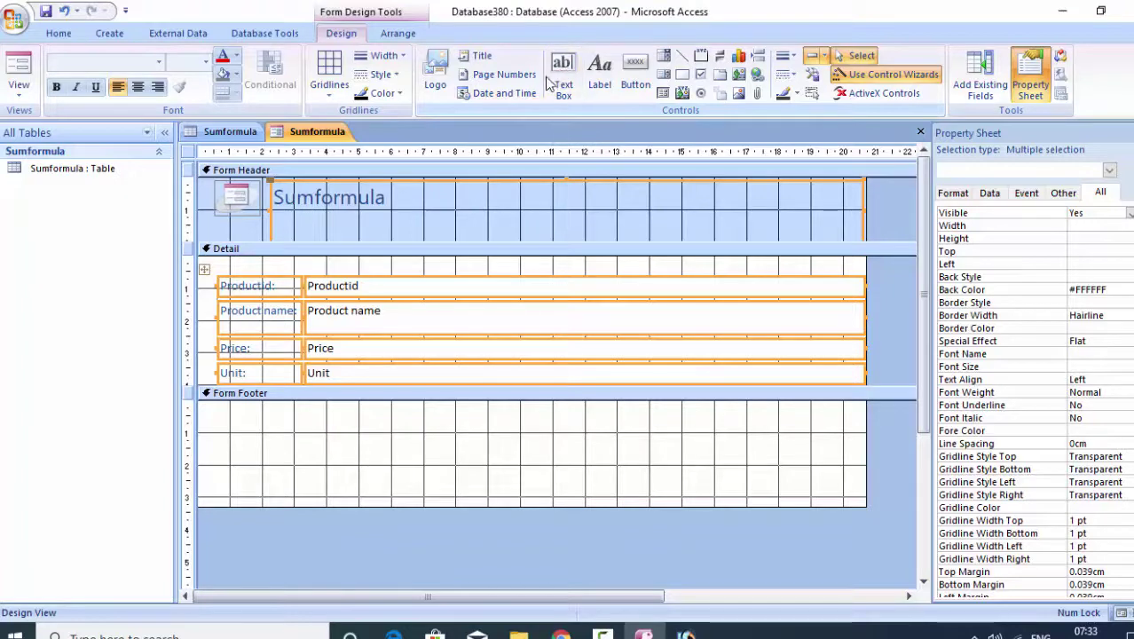
Draw and position an unbound text box, Text8, in the Form Footer
{"action": "left_click", "coordinate": [563, 70]}
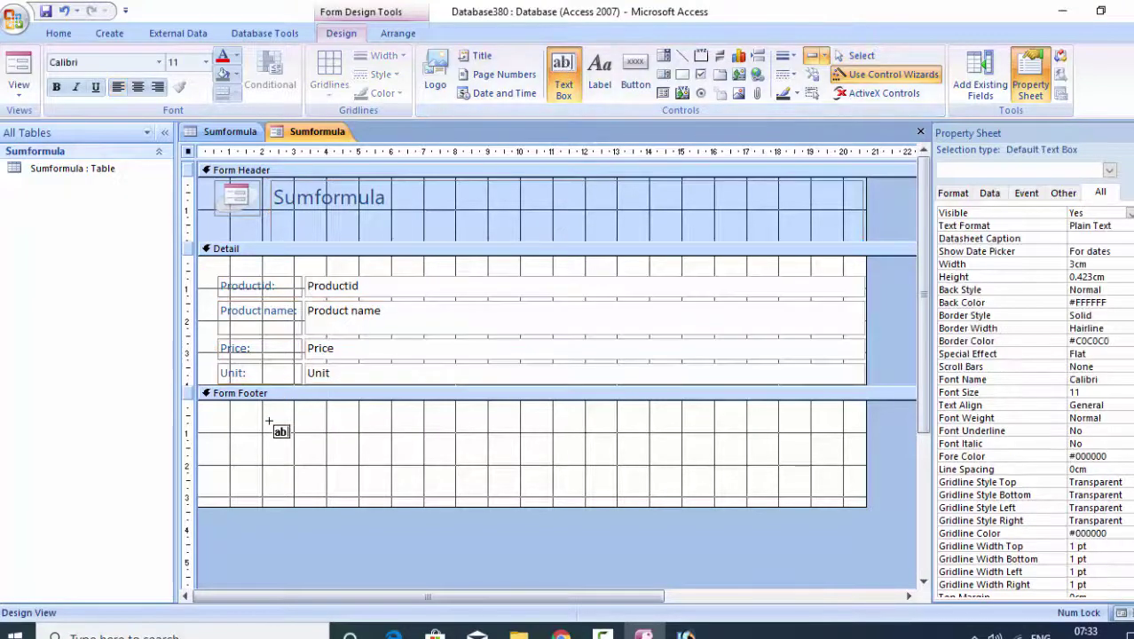
{"action": "left_click_drag", "start_coordinate": [269, 422], "coordinate": [408, 441]}
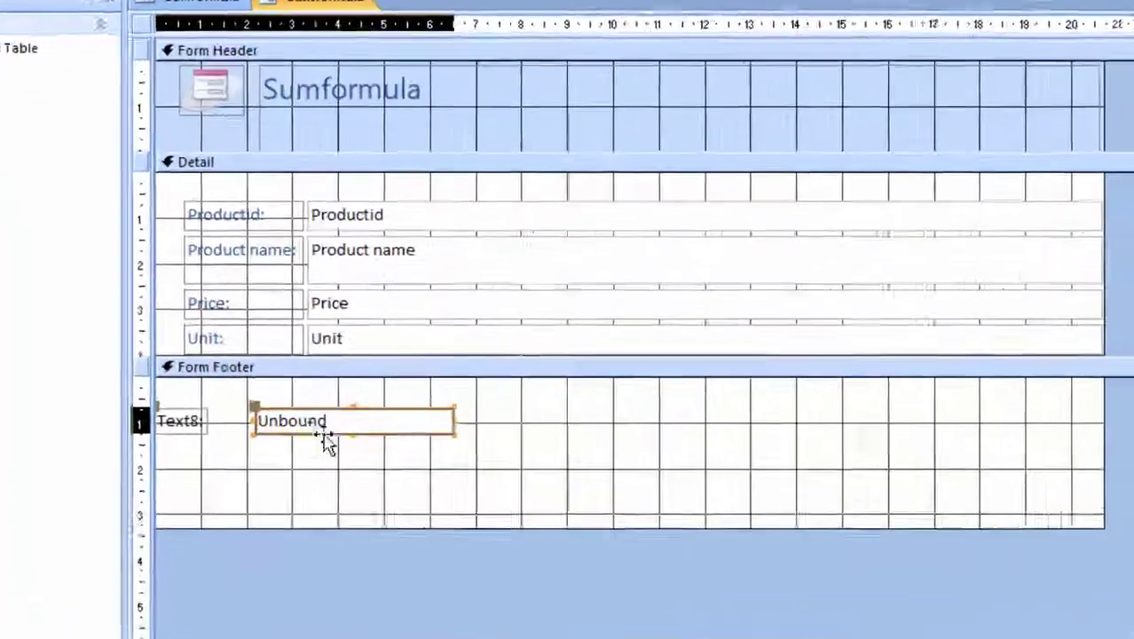
{"action": "left_click_drag", "start_coordinate": [308, 438], "coordinate": [426, 438]}
{"action": "left_click_drag", "start_coordinate": [553, 424], "coordinate": [324, 426]}
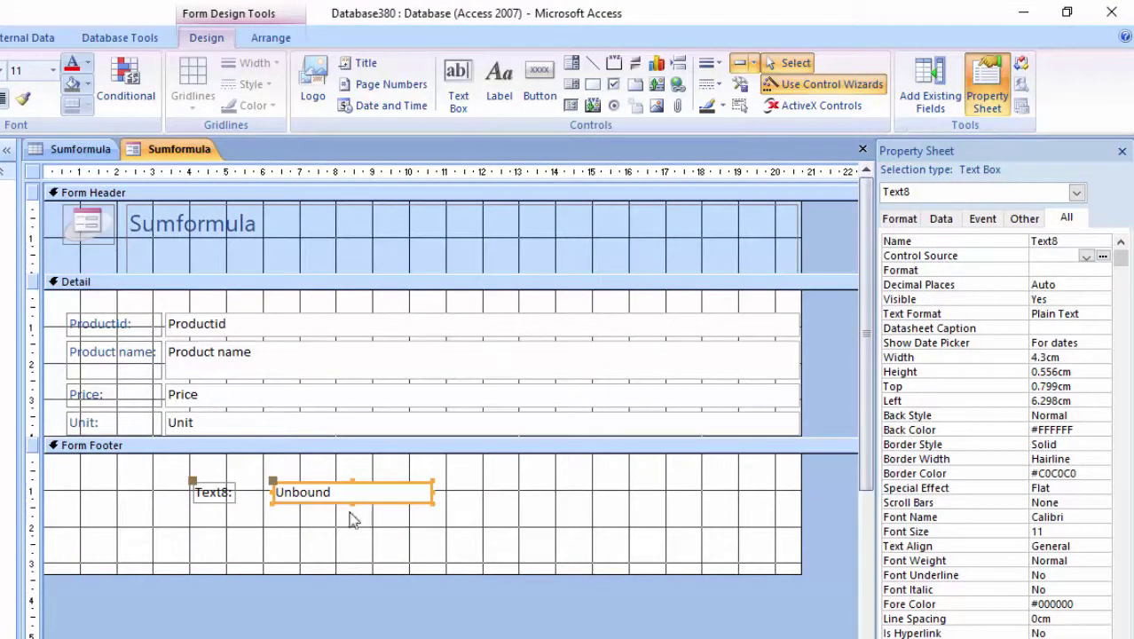
{"action": "right_click", "coordinate": [351, 497]}
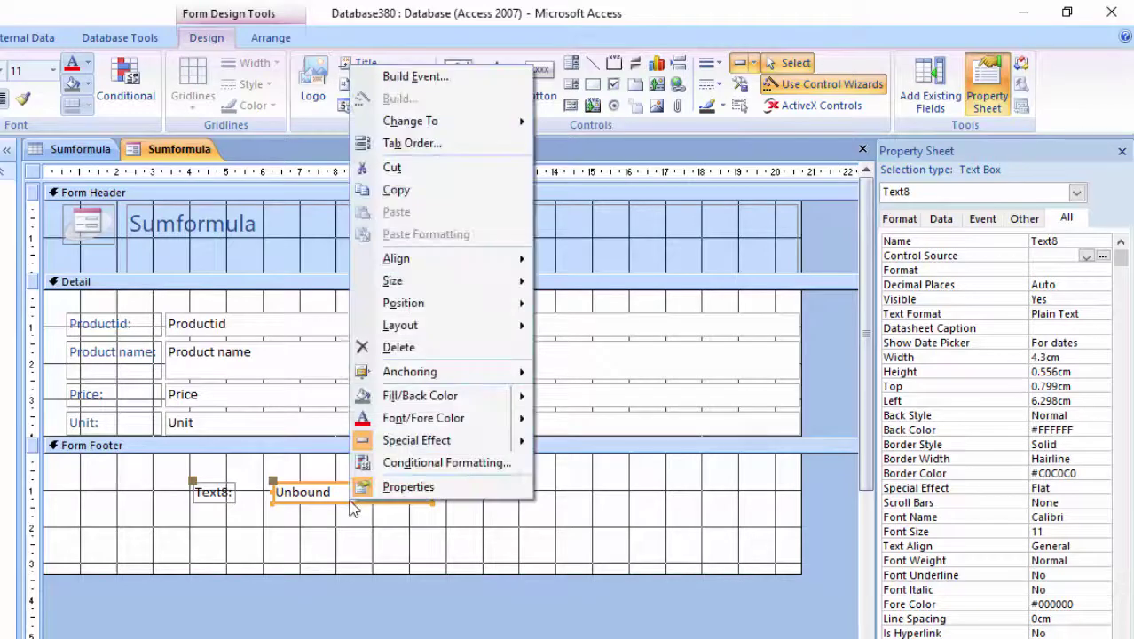
{"action": "left_click", "coordinate": [404, 486]}
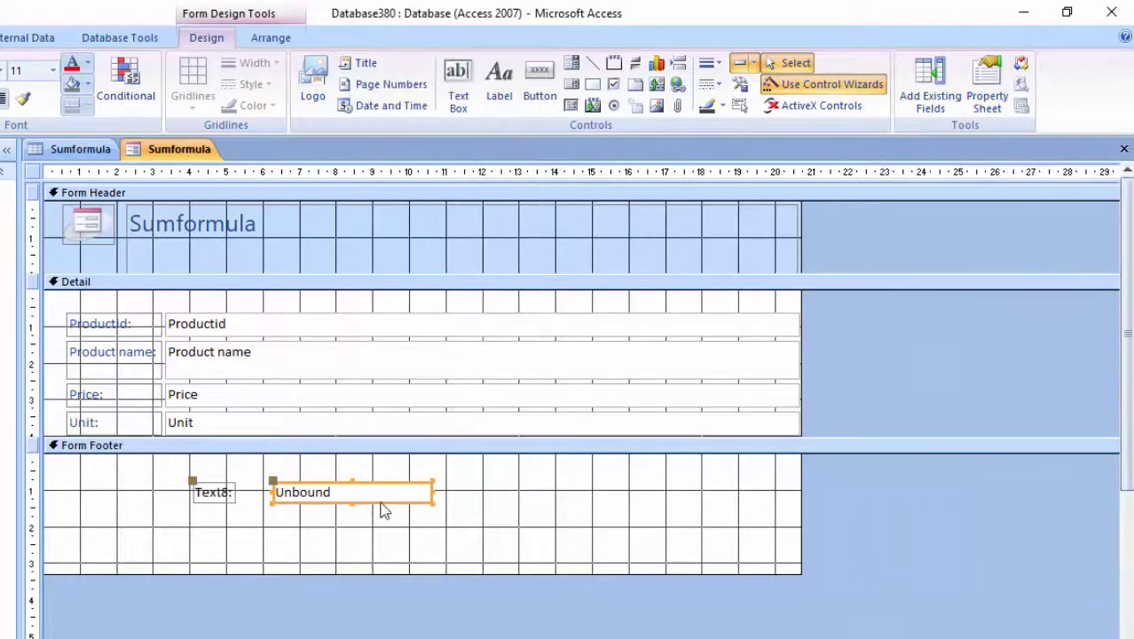
Open Text8's Properties and browse Format, Data, Event, Other, ending on All
{"action": "right_click", "coordinate": [376, 509]}
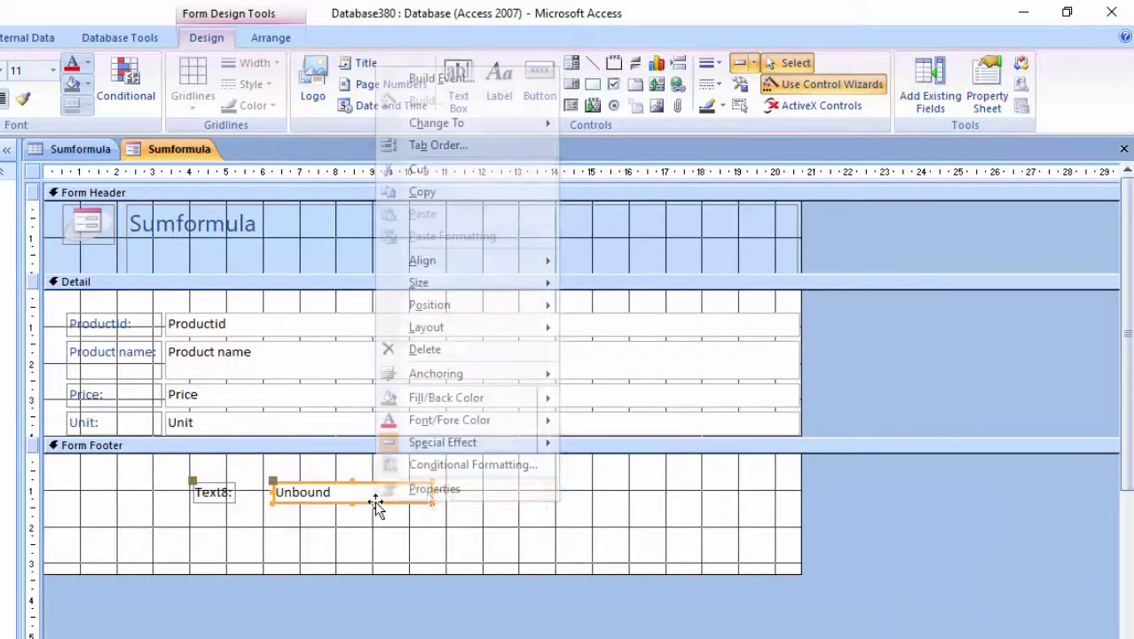
{"action": "left_click", "coordinate": [430, 491]}
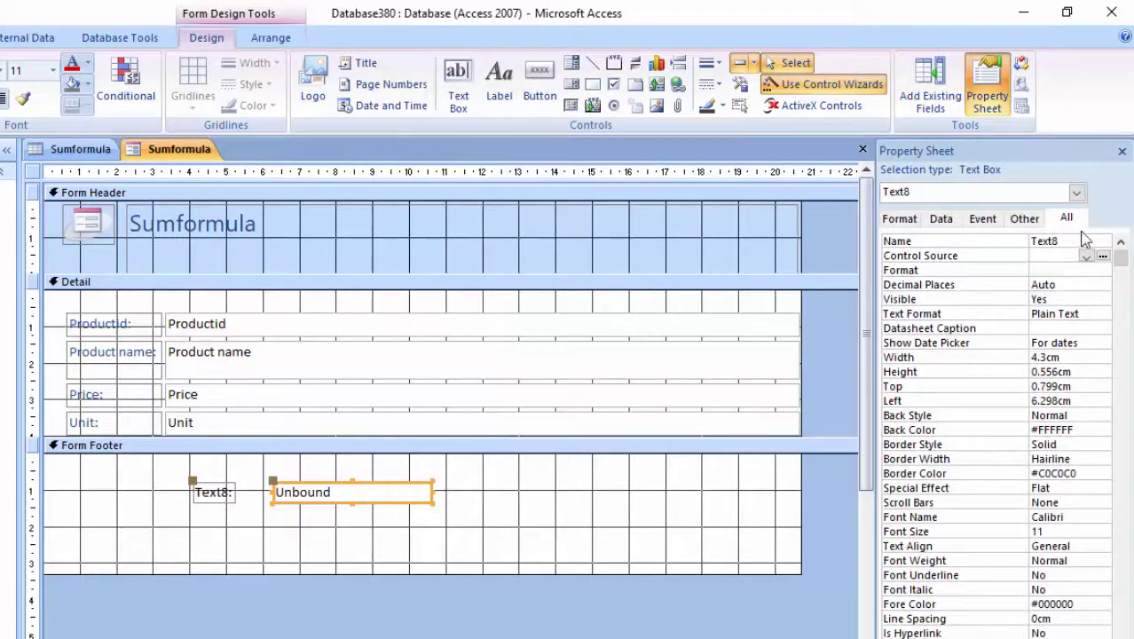
{"action": "left_click", "coordinate": [899, 218]}
{"action": "left_click", "coordinate": [941, 219]}
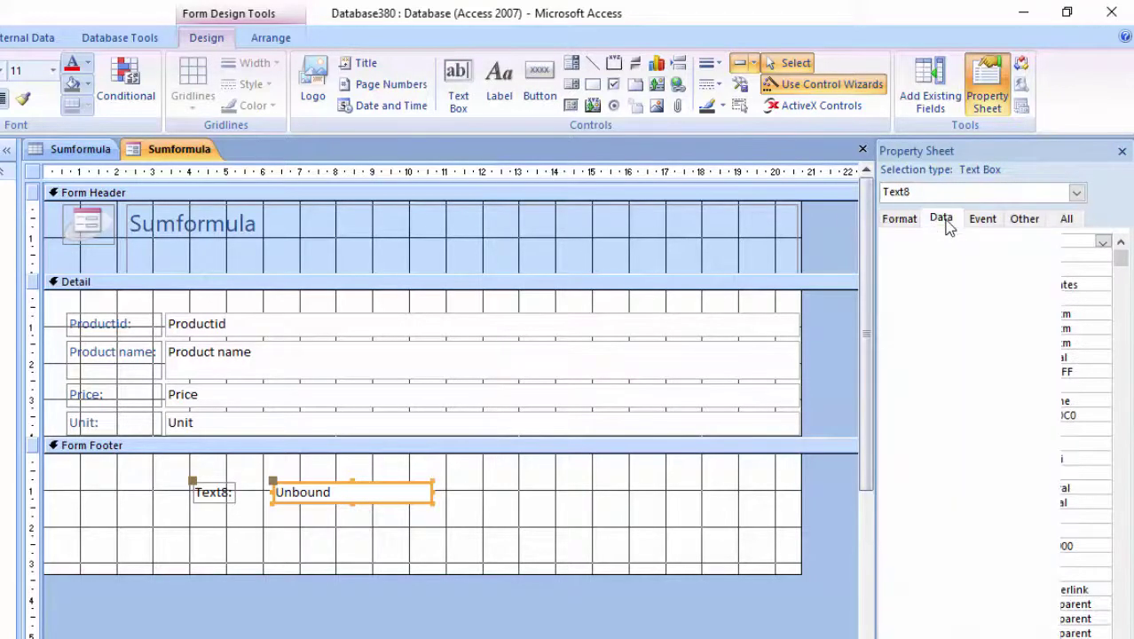
{"action": "left_click", "coordinate": [983, 218]}
{"action": "left_click", "coordinate": [1025, 218]}
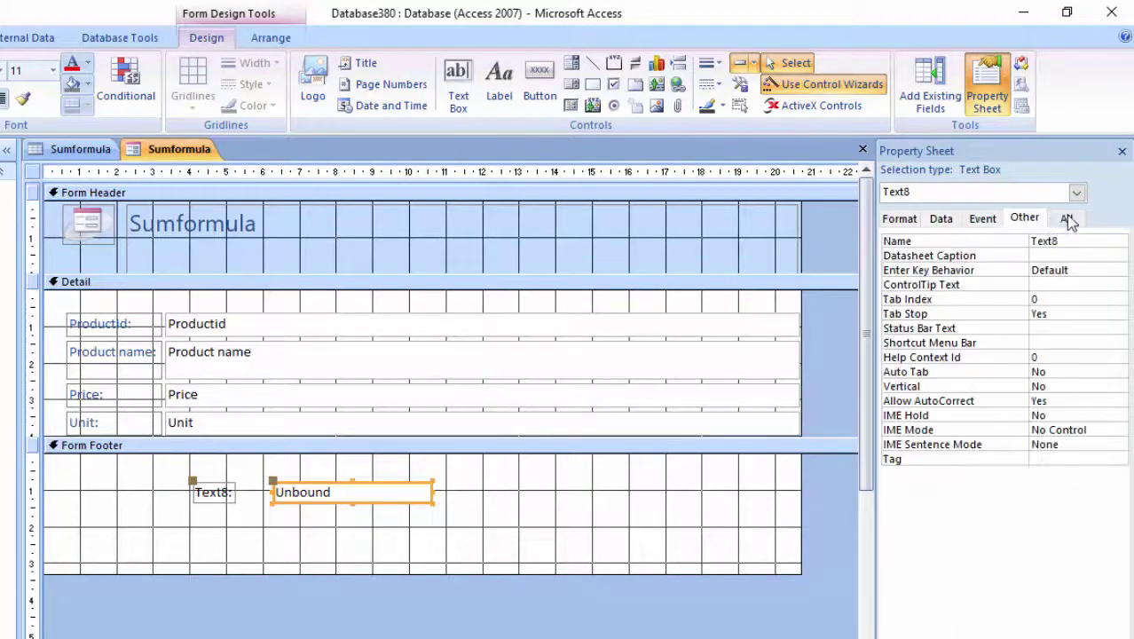
{"action": "left_click", "coordinate": [1067, 218]}
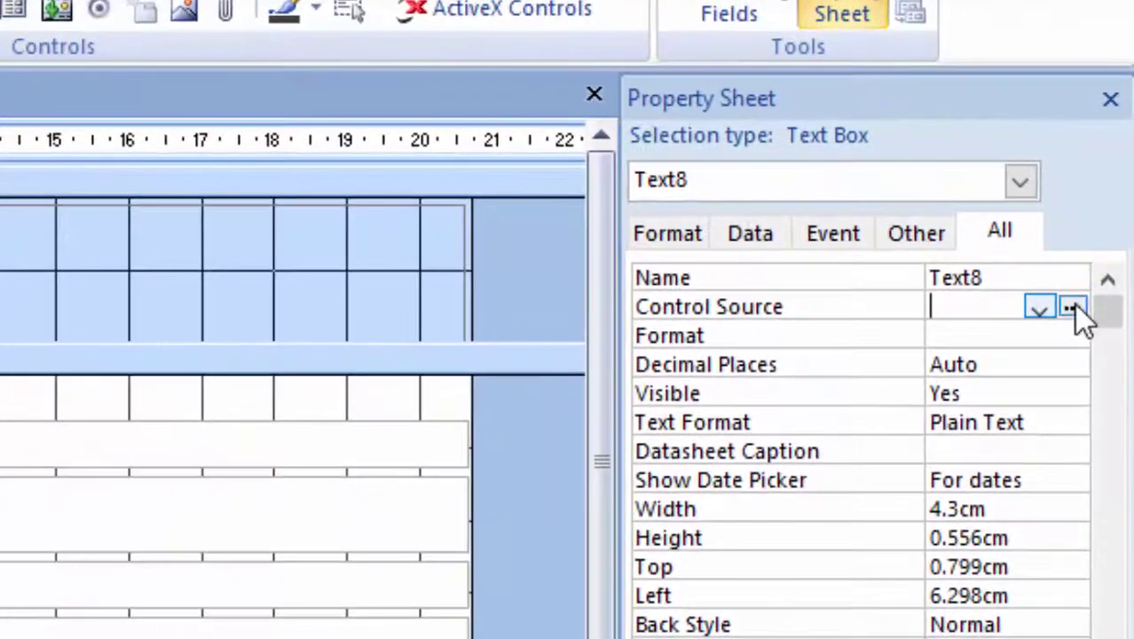
Enter sum(Price*Unit) as Text8's Control Source in the Expression Builder
{"action": "left_click", "coordinate": [1074, 306]}
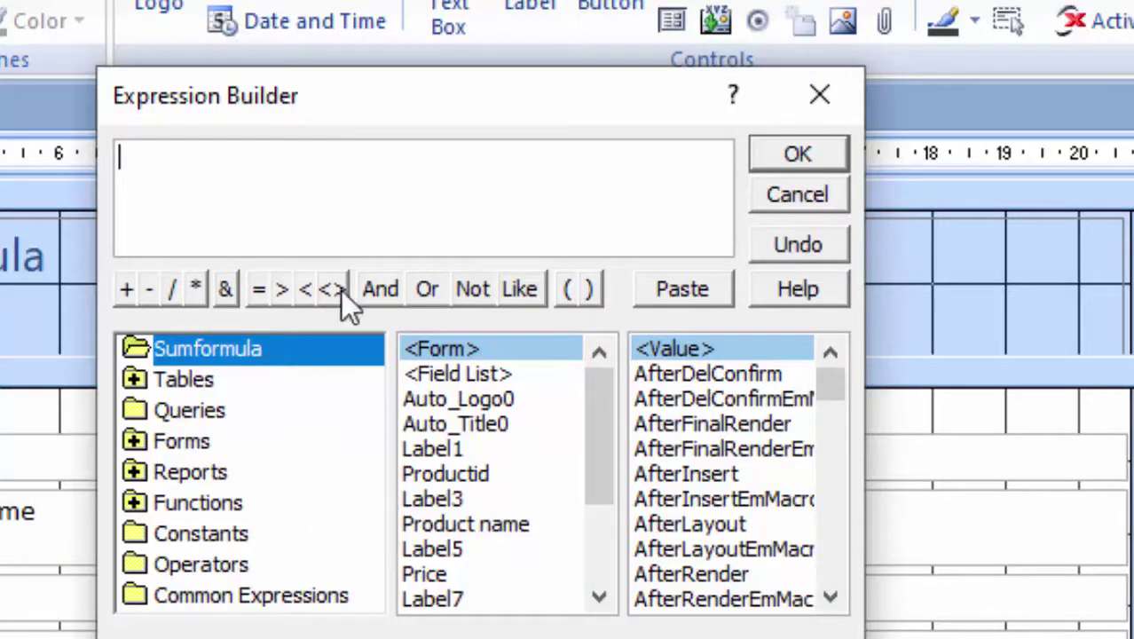
{"action": "type", "text": "s"}
{"action": "type", "text": "um("}
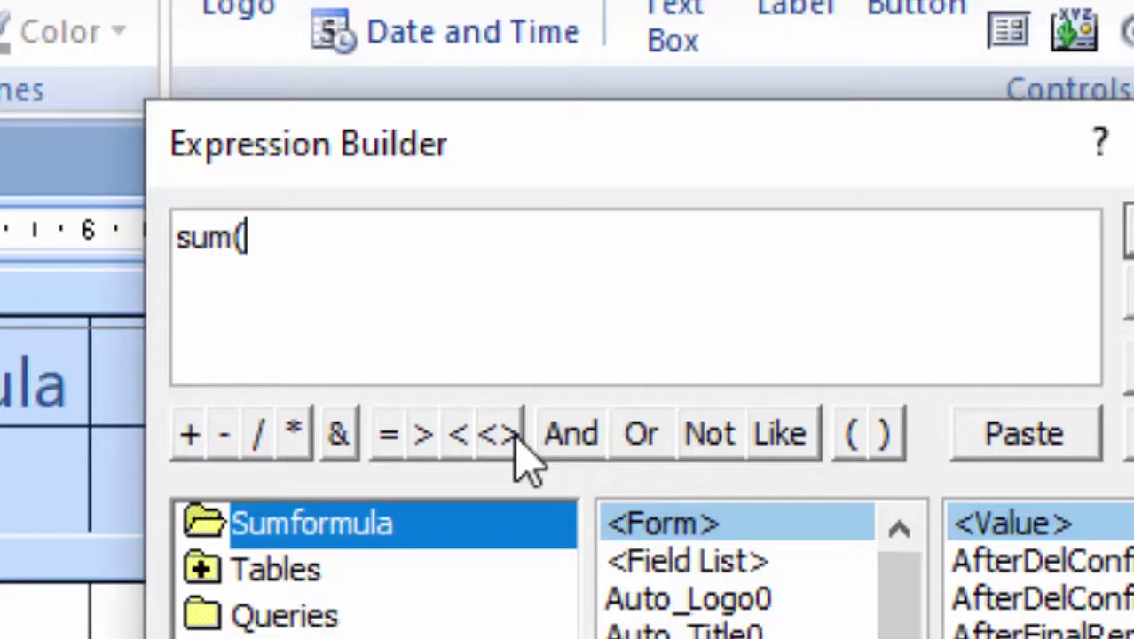
{"action": "type", "text": "Pr"}
{"action": "type", "text": "ice"}
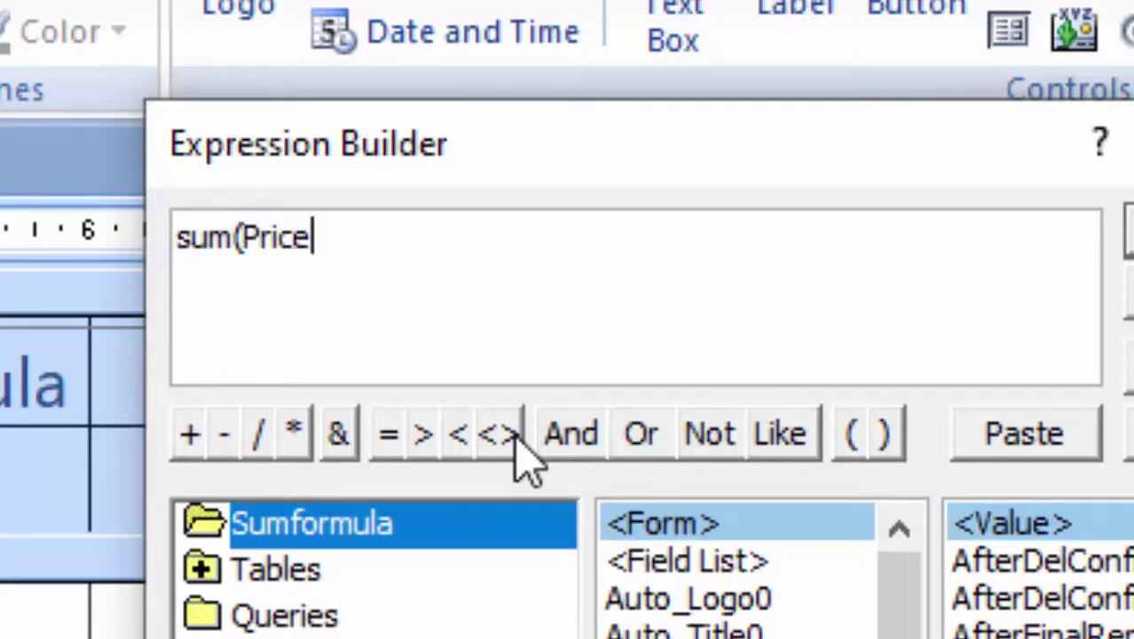
{"action": "type", "text": "*"}
{"action": "type", "text": "un"}
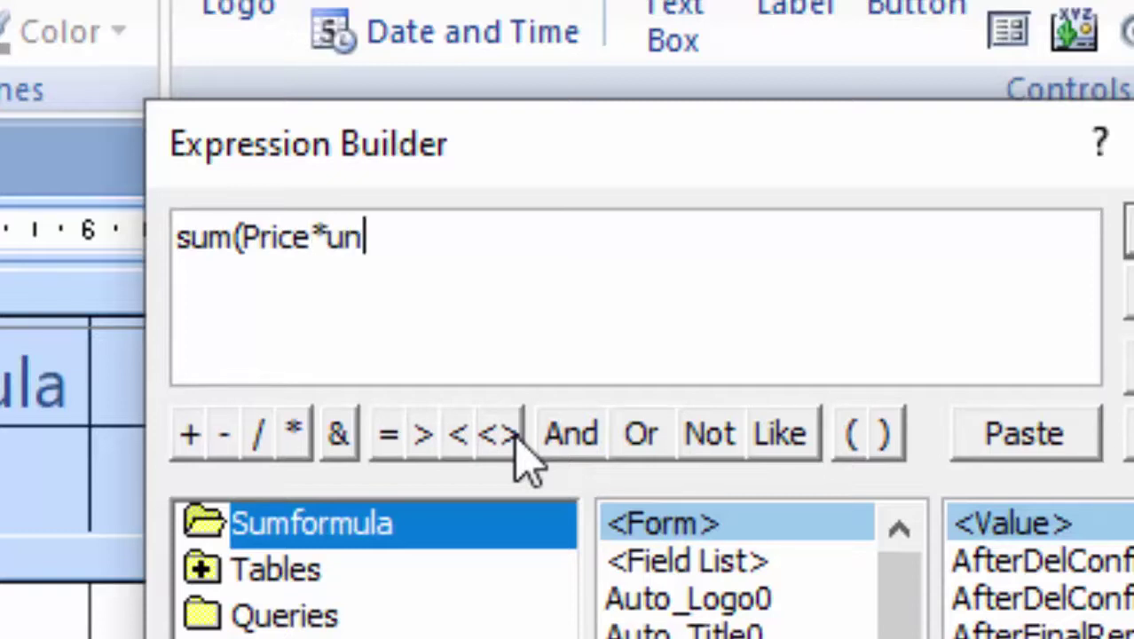
{"action": "type", "text": "it"}
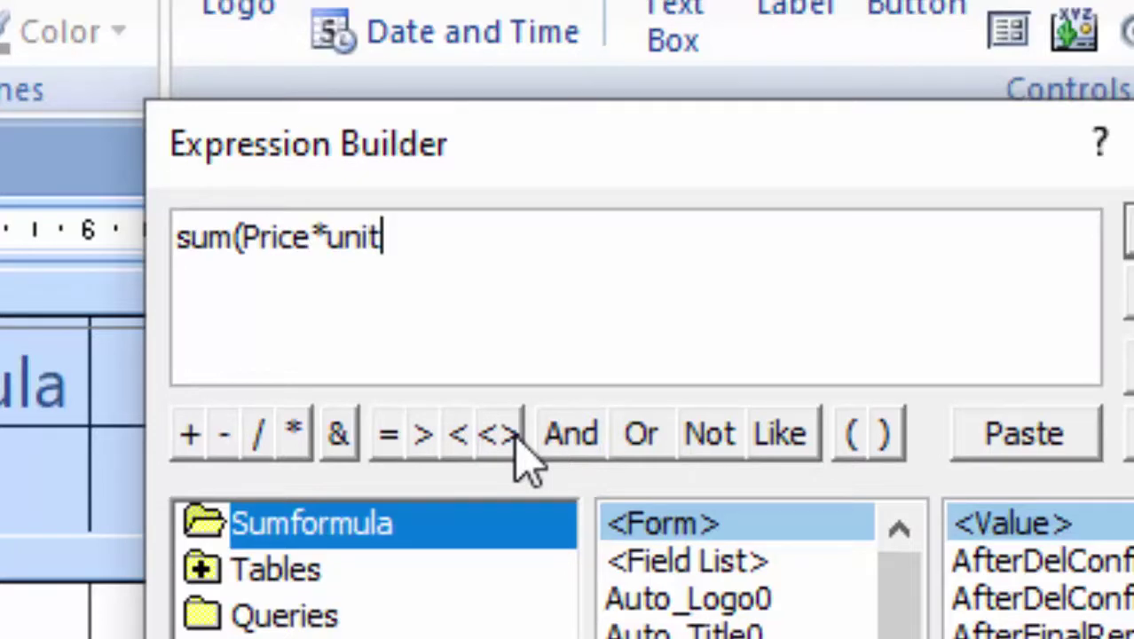
{"action": "type", "text": ")"}
{"action": "left_click", "coordinate": [349, 258]}
{"action": "key", "text": "BackSpace"}
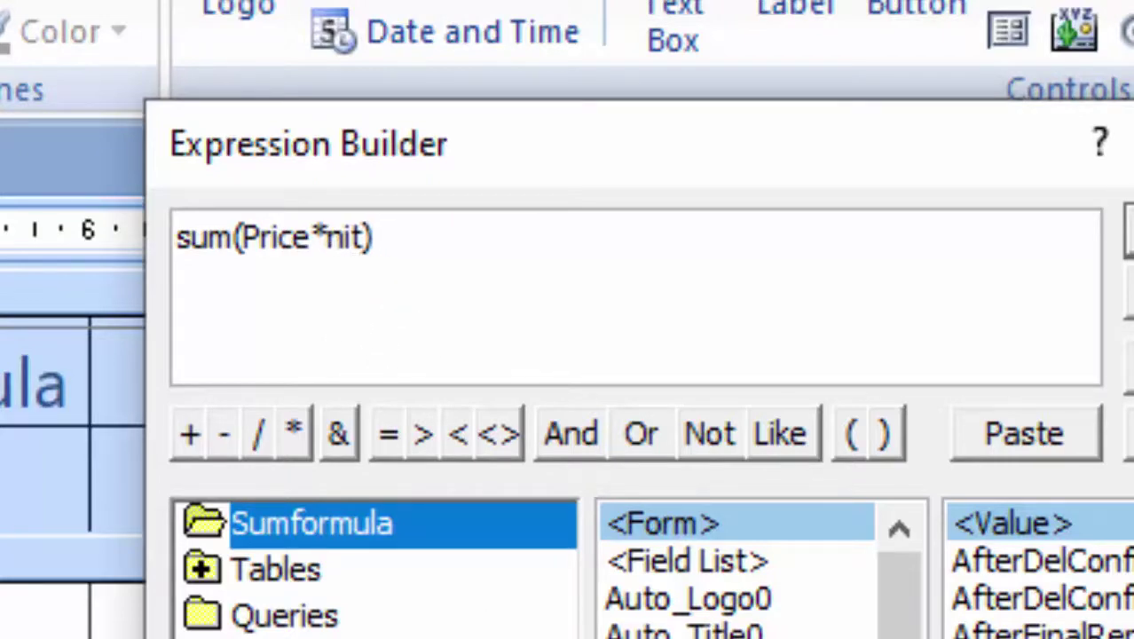
{"action": "type", "text": "U"}
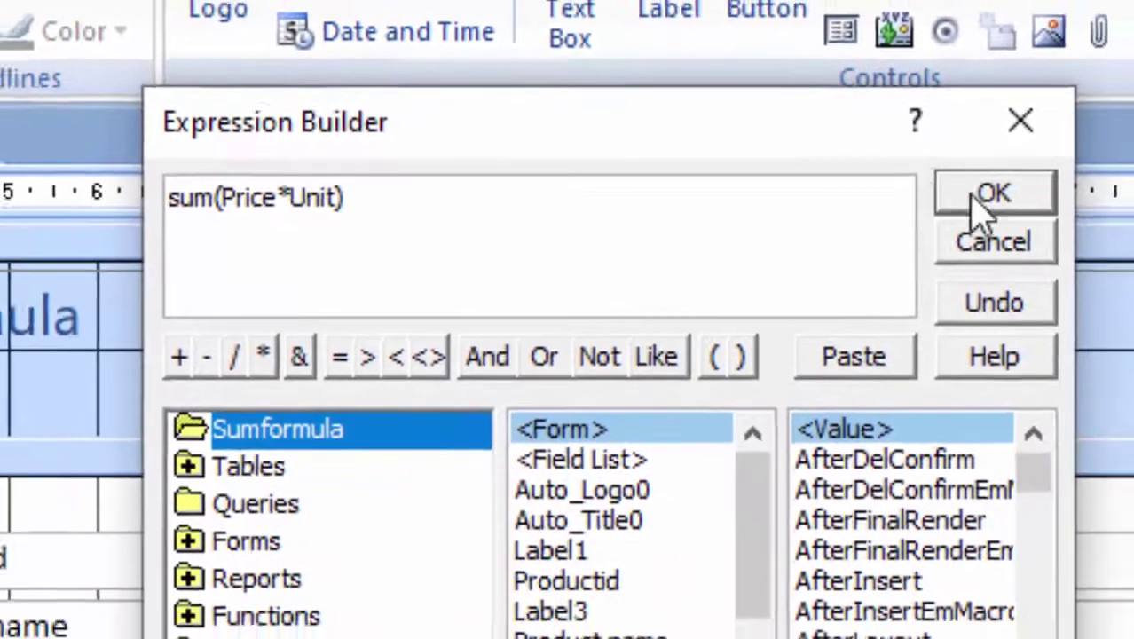
{"action": "left_click", "coordinate": [990, 191]}
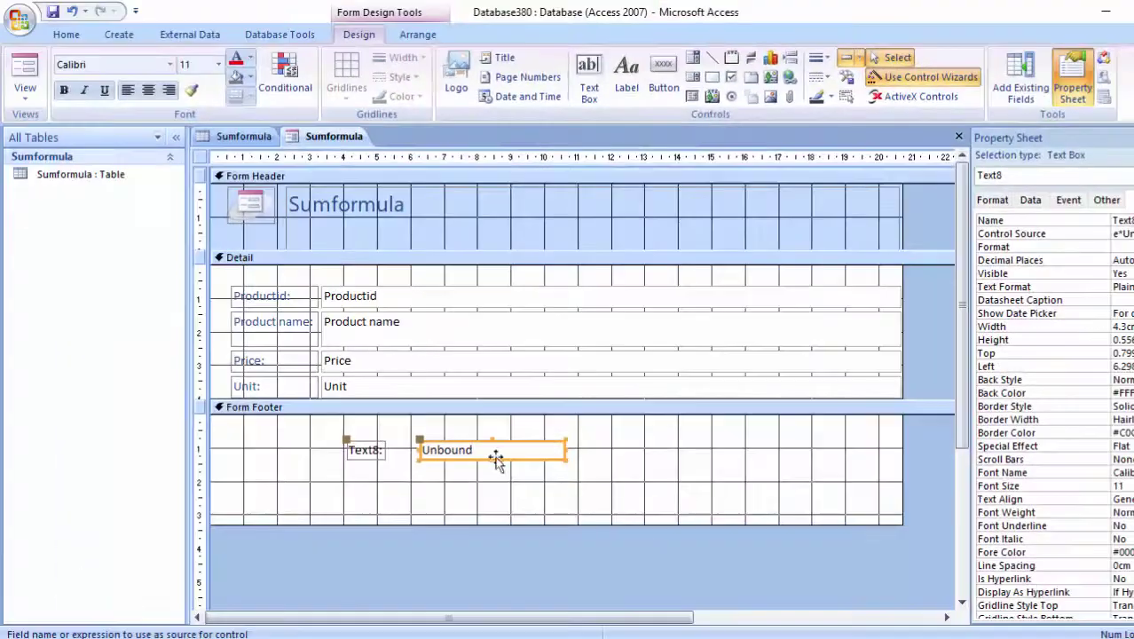
Select the Text8: label and show its Format properties
{"action": "left_click", "coordinate": [373, 455]}
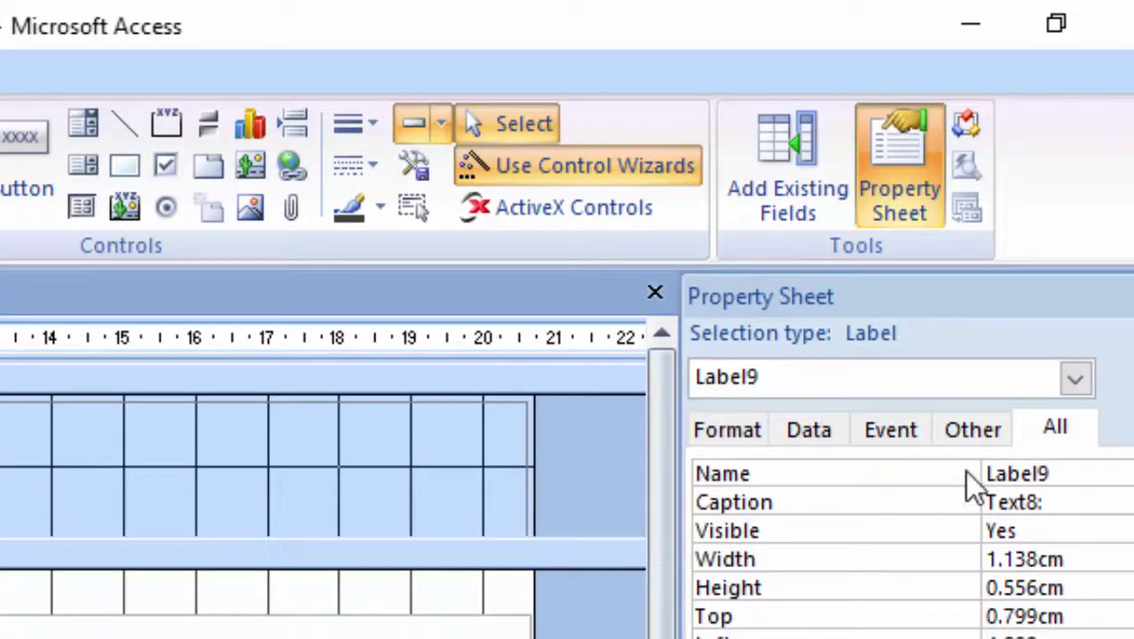
{"action": "left_click", "coordinate": [967, 433]}
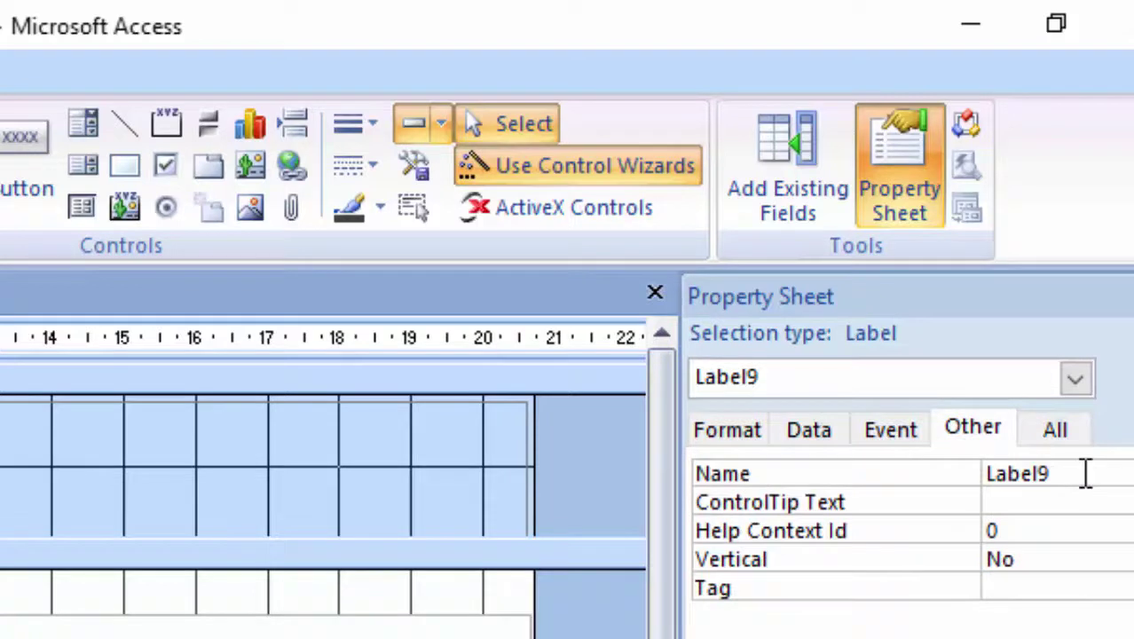
{"action": "left_click", "coordinate": [888, 435]}
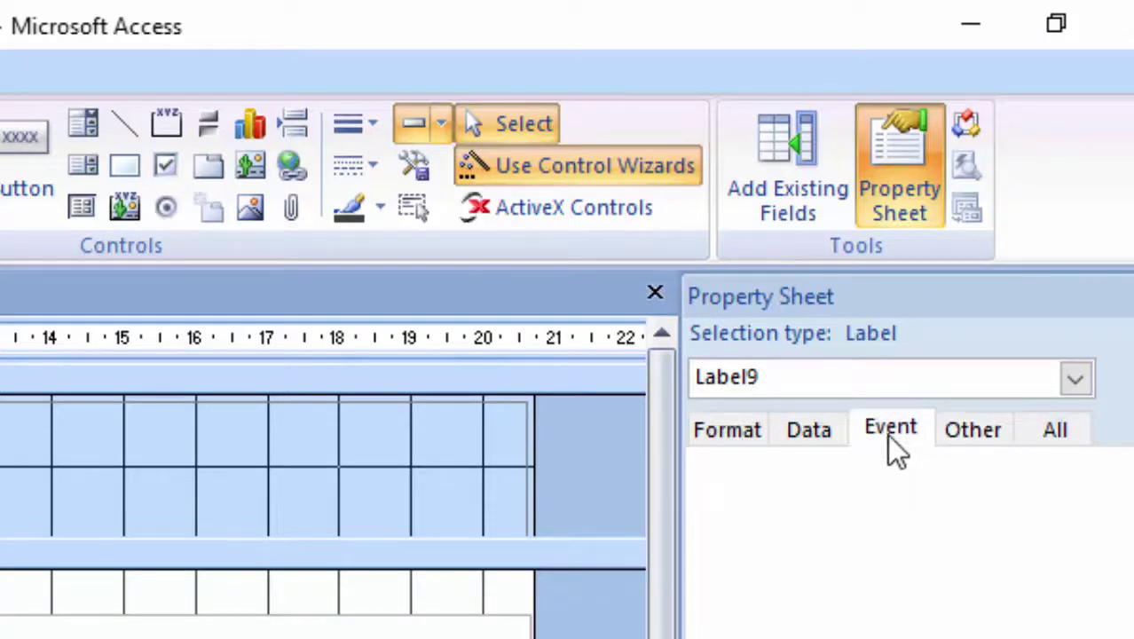
{"action": "left_click", "coordinate": [784, 429]}
{"action": "left_click", "coordinate": [748, 446]}
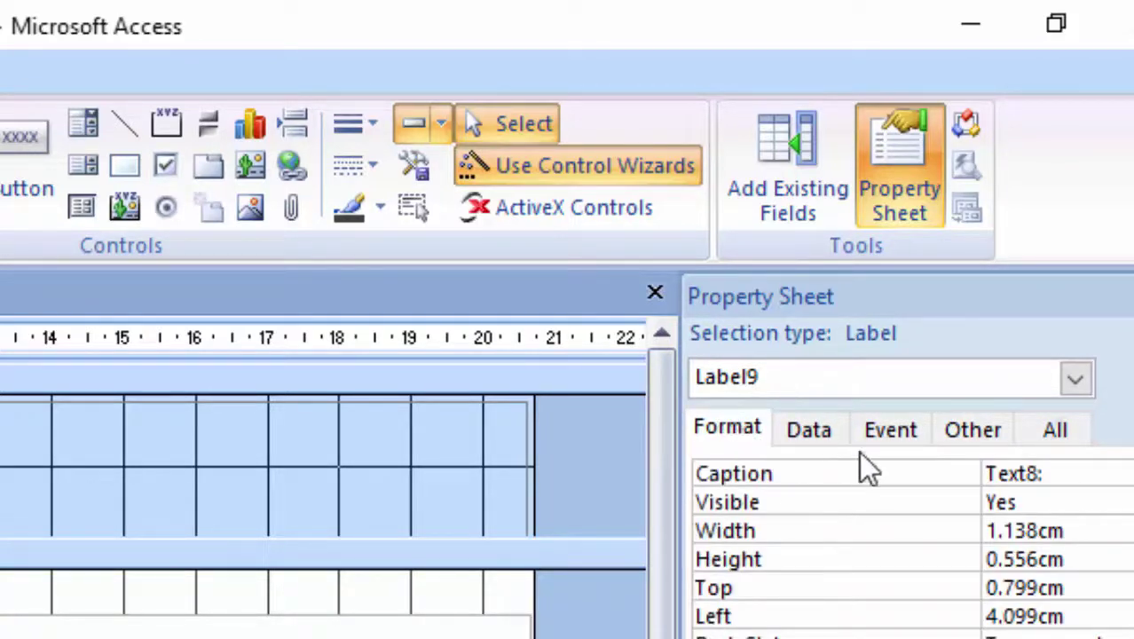
Change the label's caption from Text8: to Total
{"action": "left_click_drag", "start_coordinate": [1068, 473], "coordinate": [850, 484]}
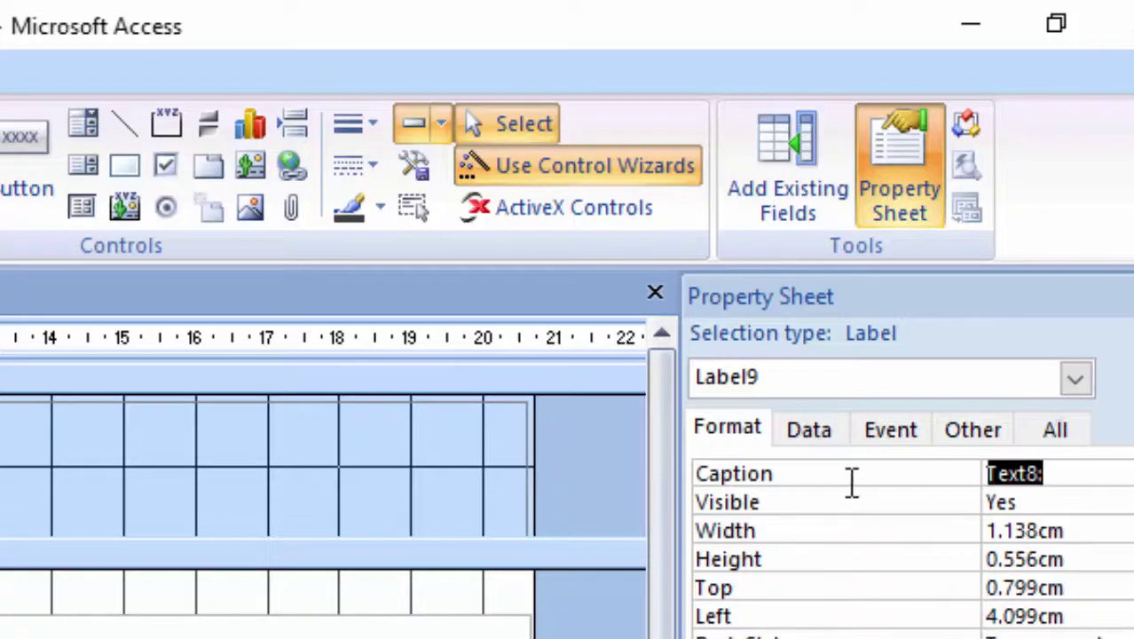
{"action": "key", "text": "Delete"}
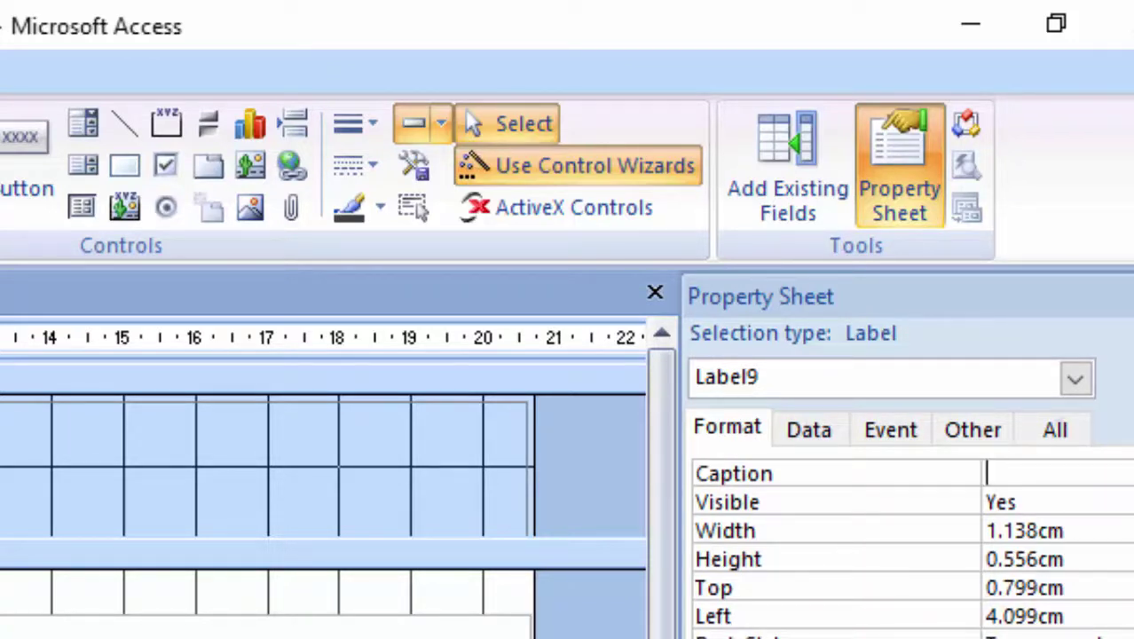
{"action": "type", "text": "A"}
{"action": "type", "text": "M"}
{"action": "key", "text": "BackSpace"}
{"action": "type", "text": "ot"}
{"action": "type", "text": "al"}
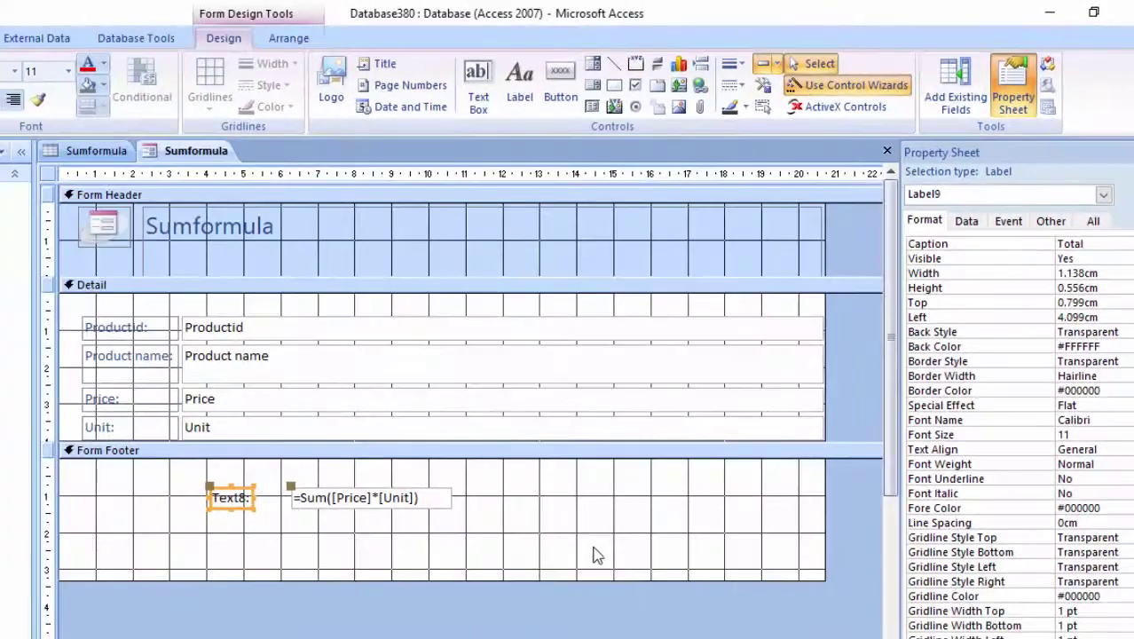
{"action": "left_click", "coordinate": [595, 555]}
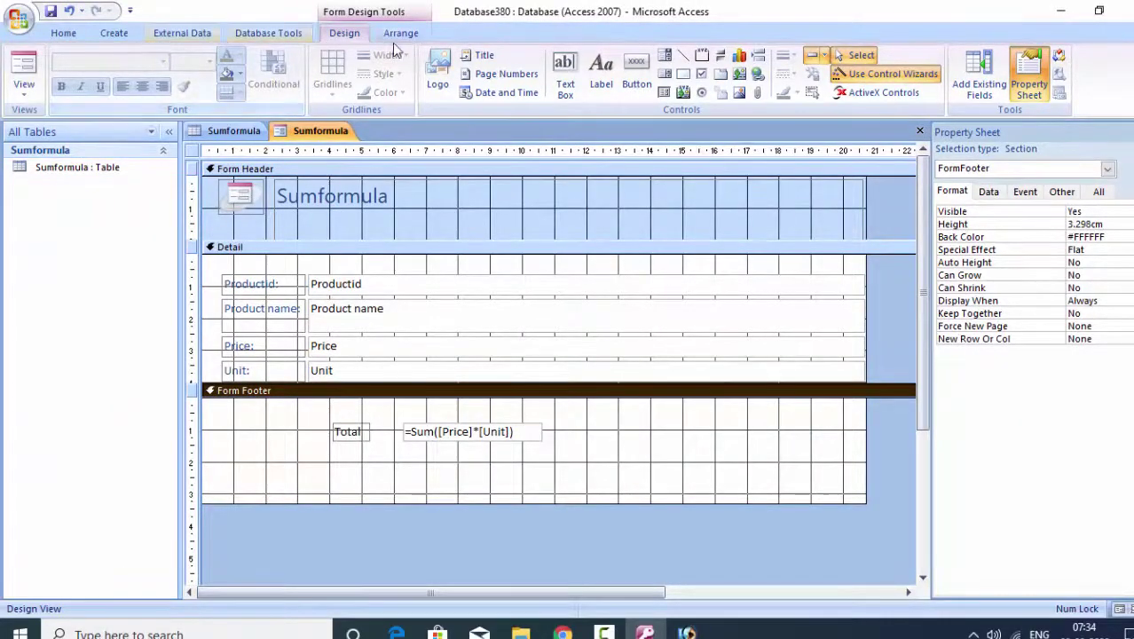
In Form View, step through records 1–5 and a new record, checking Total reads 4095
{"action": "left_click", "coordinate": [27, 67]}
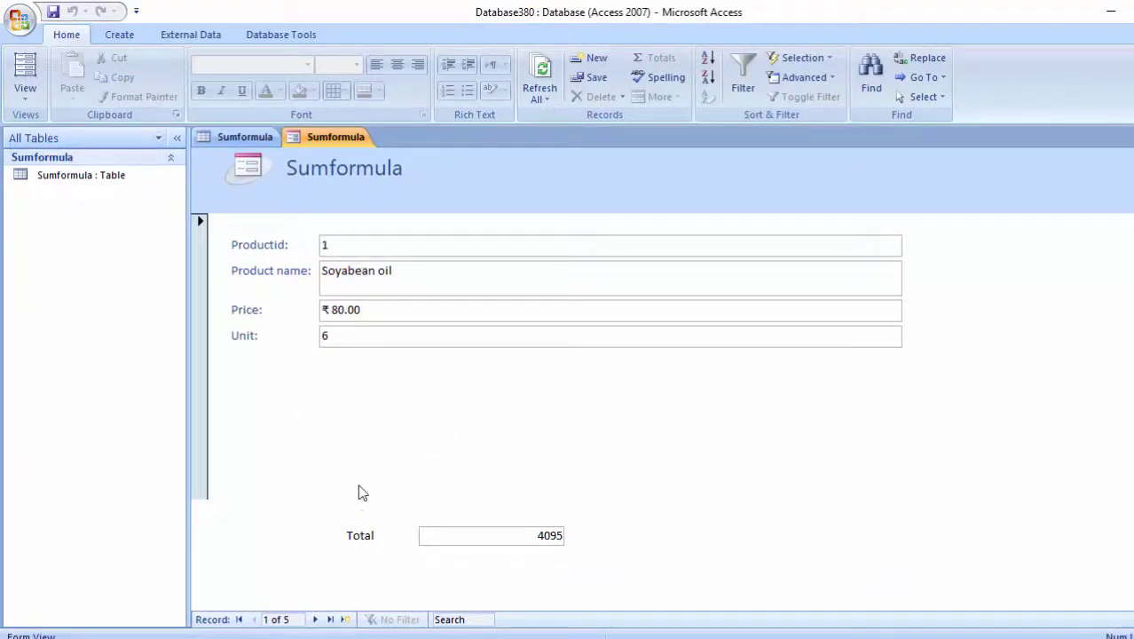
{"action": "left_click", "coordinate": [316, 619]}
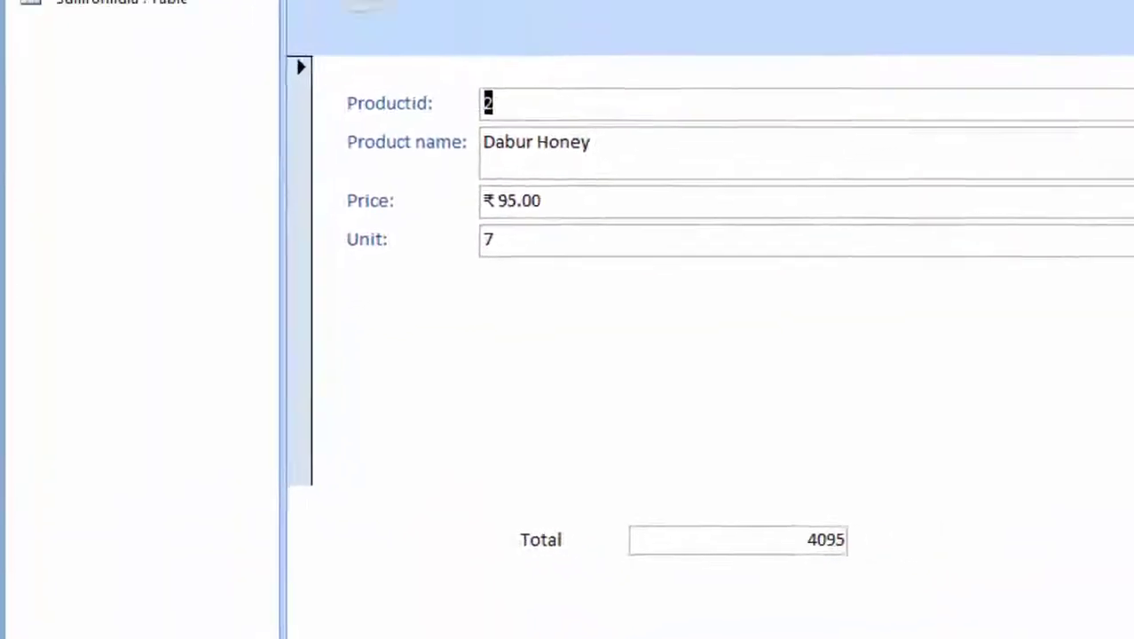
{"action": "key", "text": "Page_Down"}
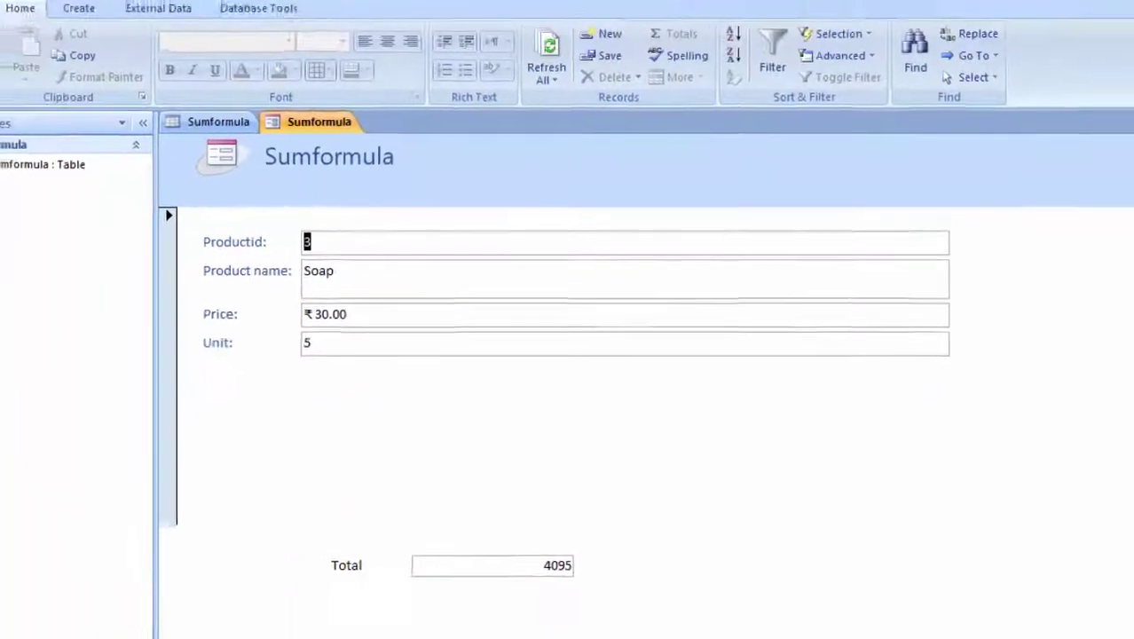
{"action": "key", "text": "Page_Down"}
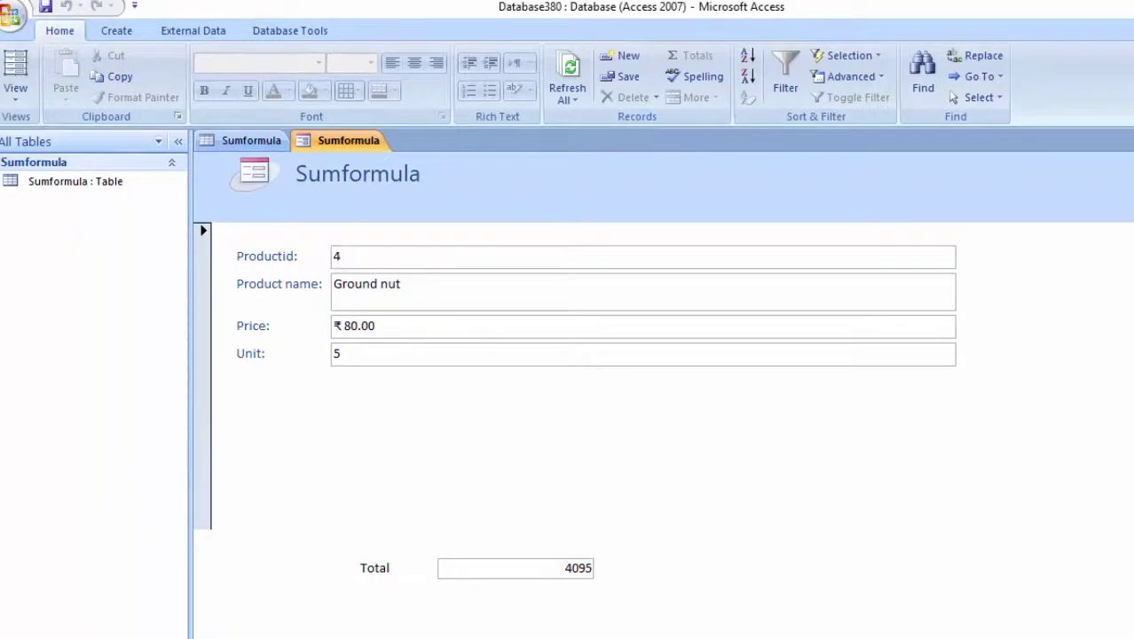
{"action": "key", "text": "Page_Down"}
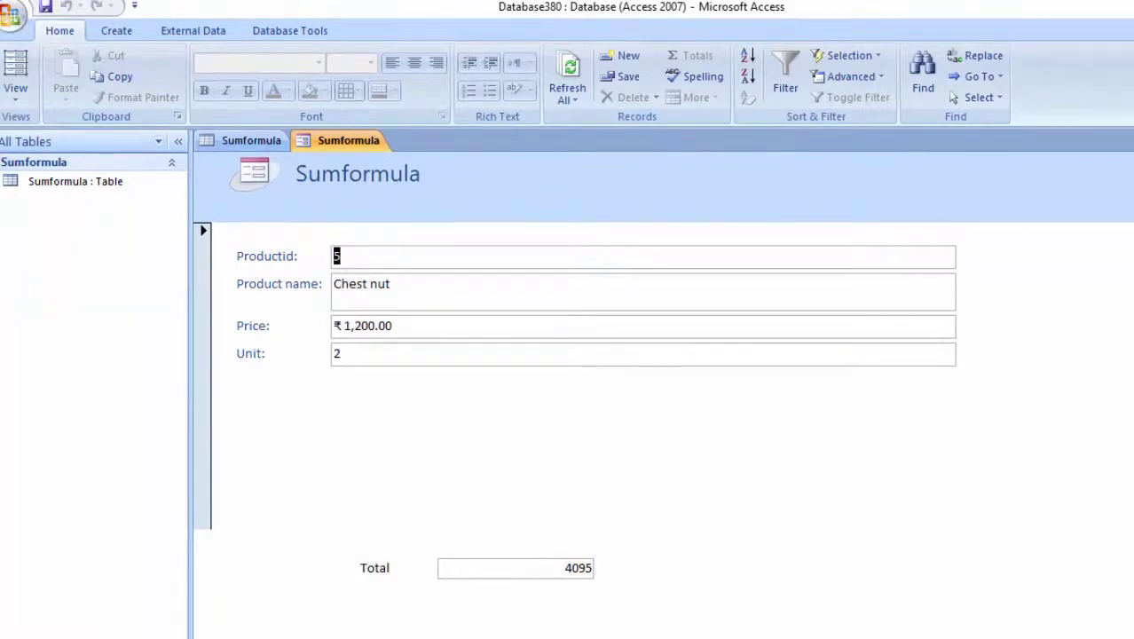
{"action": "key", "text": "Page_Down"}
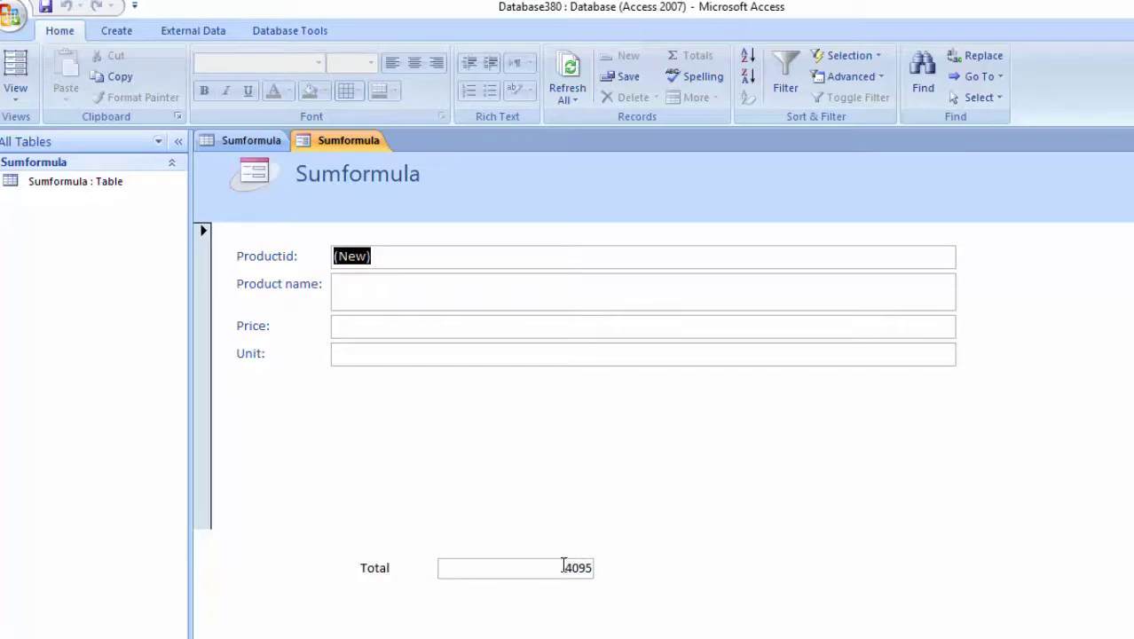
{"action": "left_click_drag", "start_coordinate": [563, 567], "coordinate": [623, 562]}
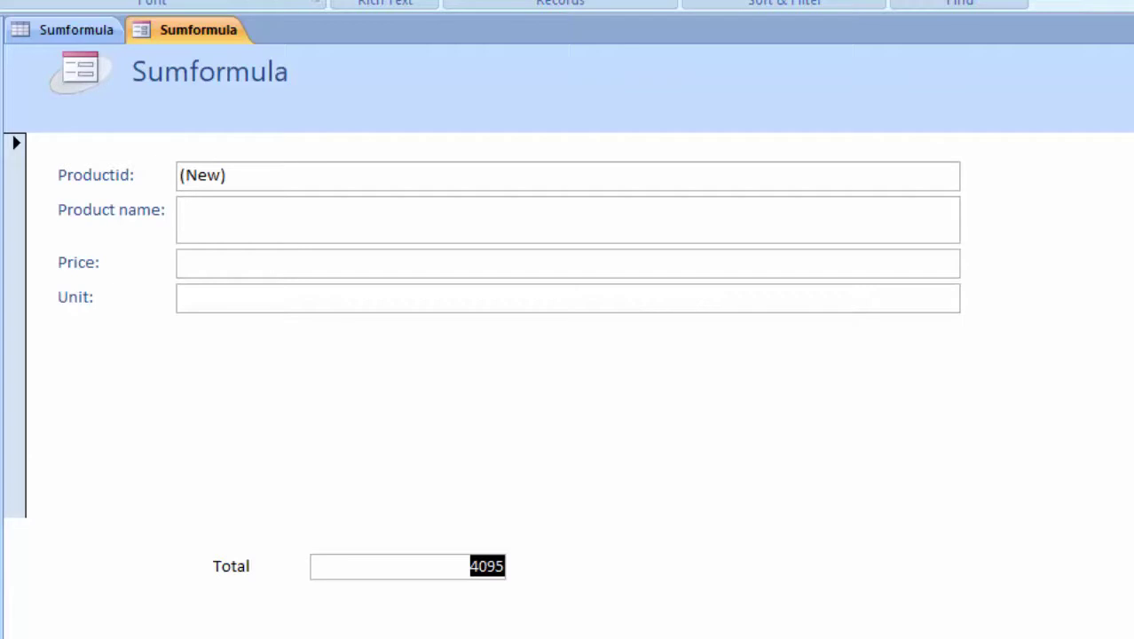
Switch the Sumformula form back to Design View and select the Total label
{"action": "left_click", "coordinate": [25, 48]}
{"action": "left_click", "coordinate": [13, 200]}
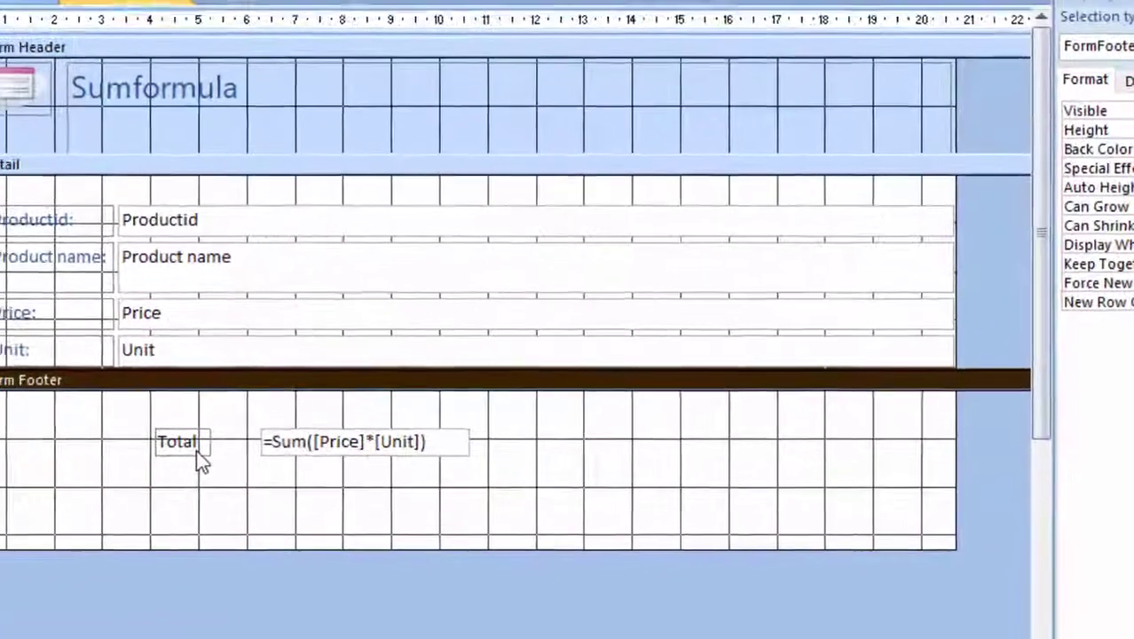
{"action": "left_click", "coordinate": [198, 451]}
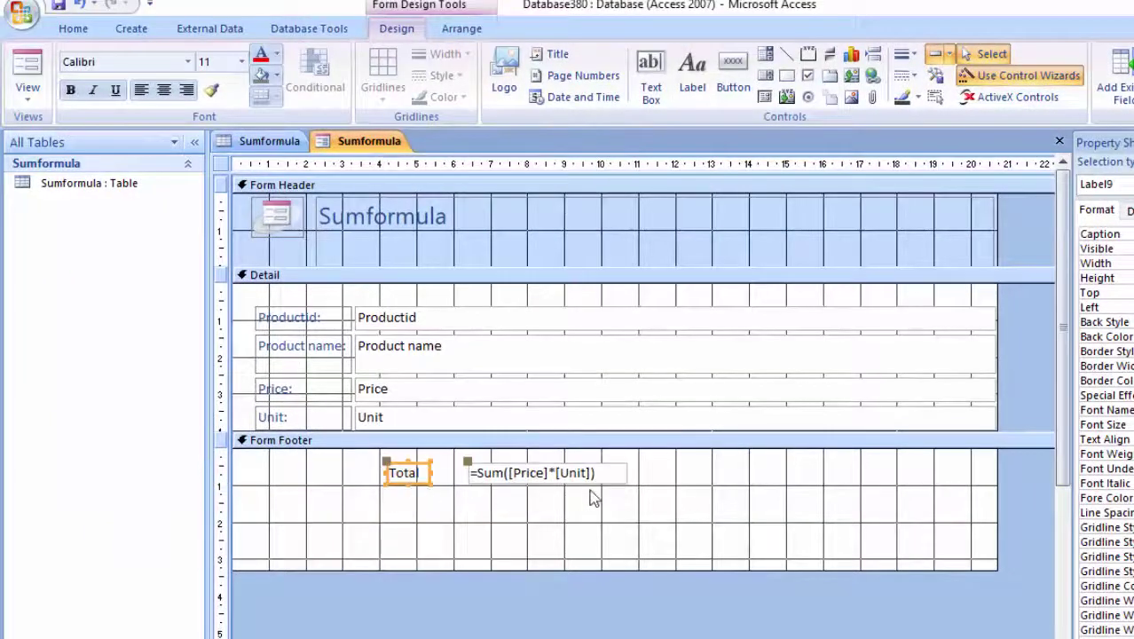